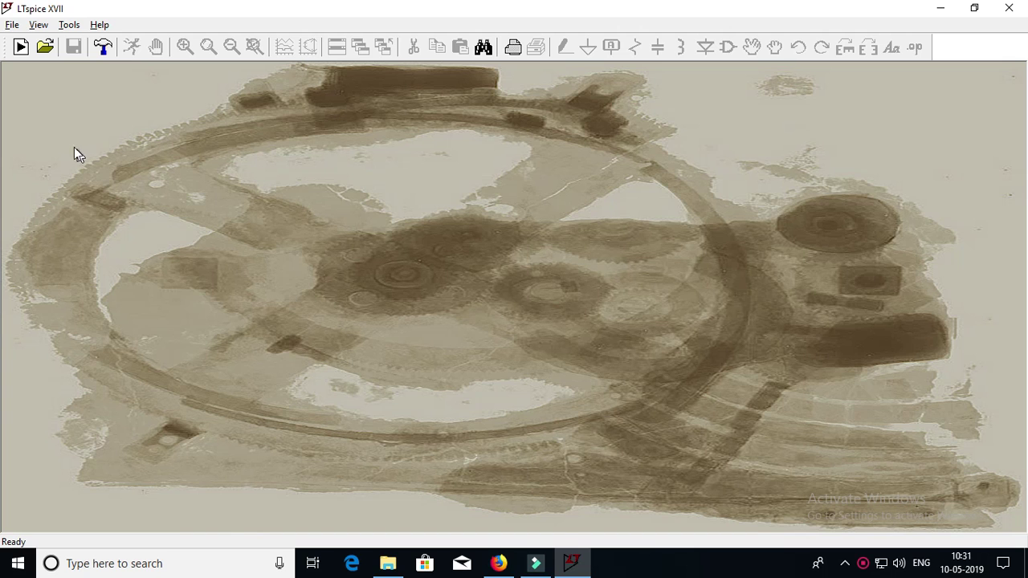
Create a blank schematic and save it as ExpRC_step.asc in the LTspiceXVII folder
{"action": "left_click", "coordinate": [12, 24]}
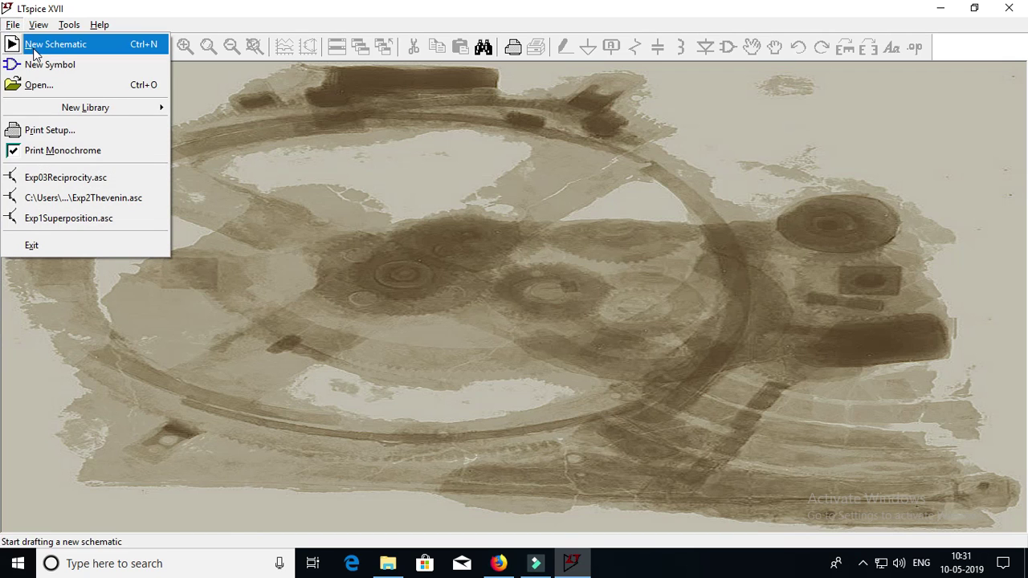
{"action": "left_click", "coordinate": [32, 46]}
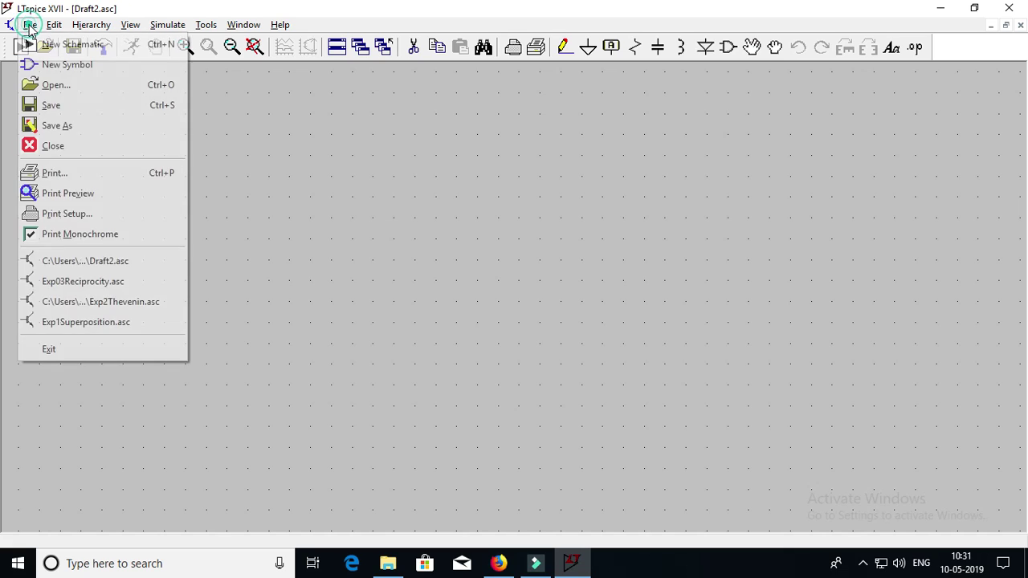
{"action": "left_click", "coordinate": [75, 126]}
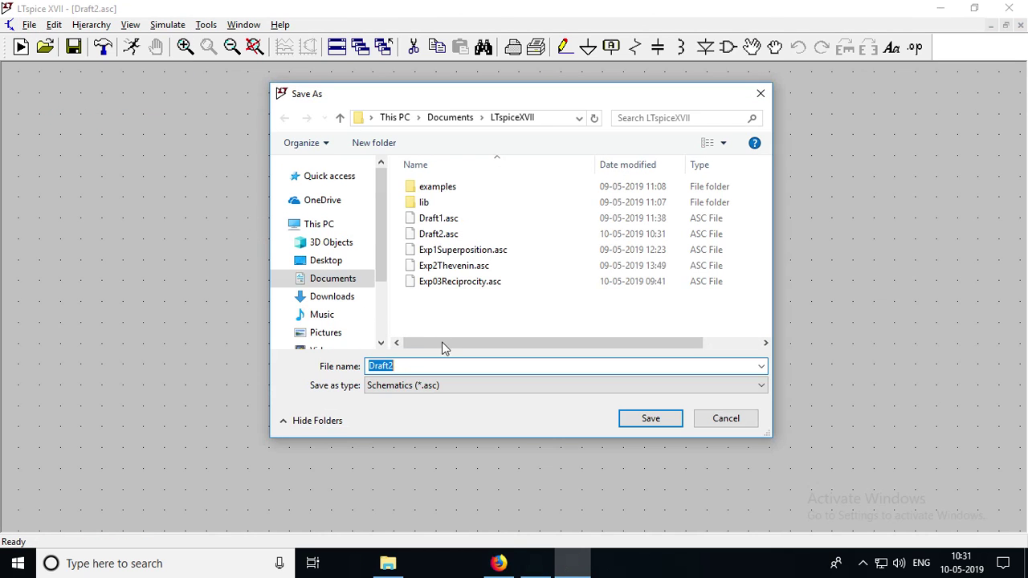
{"action": "type", "text": "Ex"}
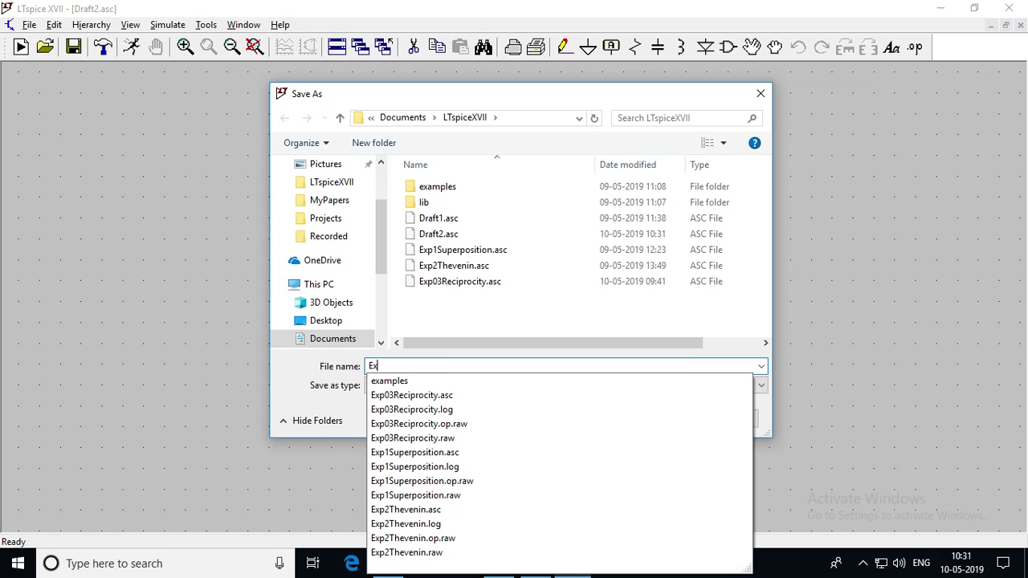
{"action": "type", "text": "p"}
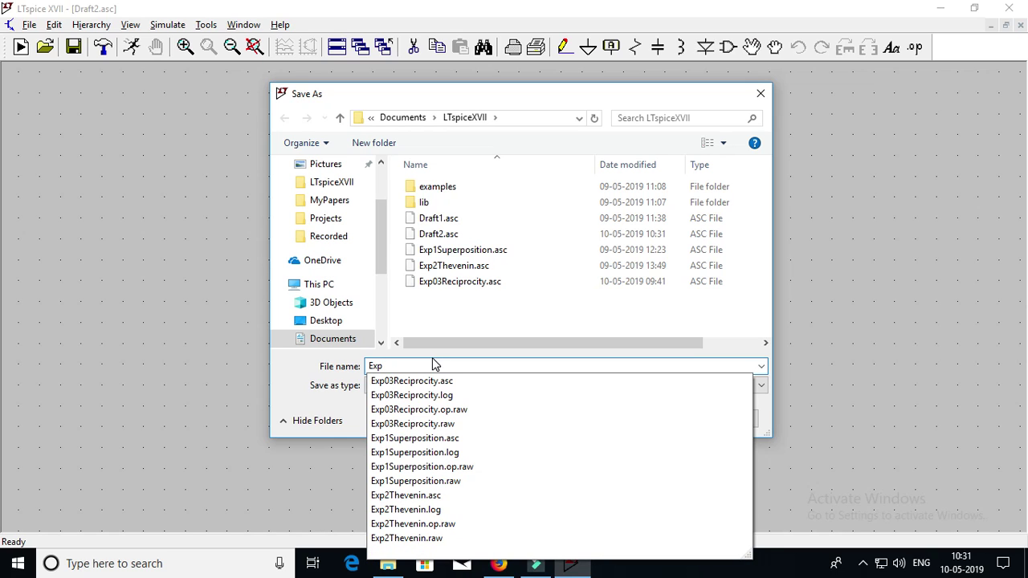
{"action": "type", "text": "RE"}
{"action": "key", "text": "BackSpace"}
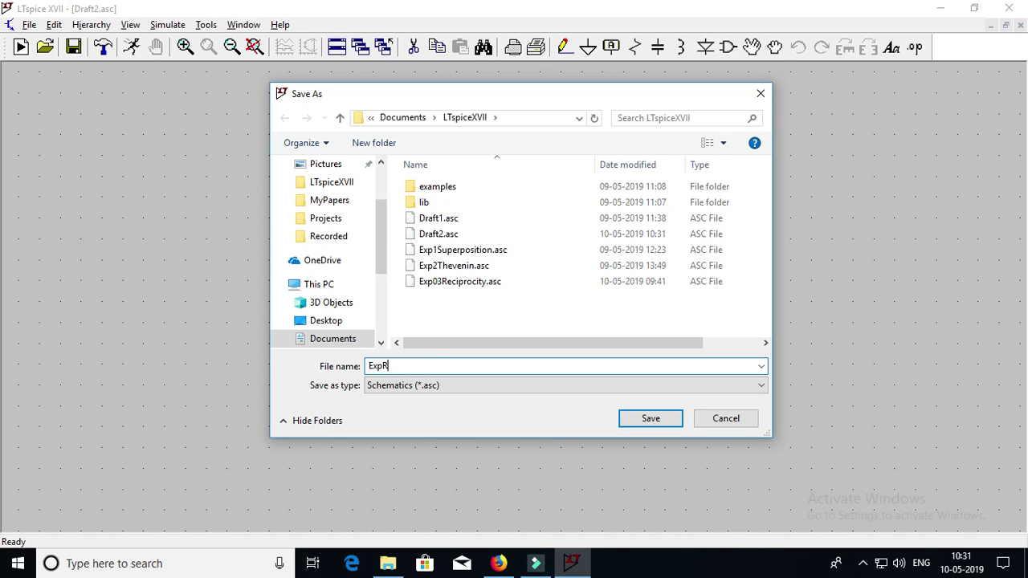
{"action": "type", "text": "C_"}
{"action": "type", "text": "step"}
{"action": "left_click", "coordinate": [631, 419]}
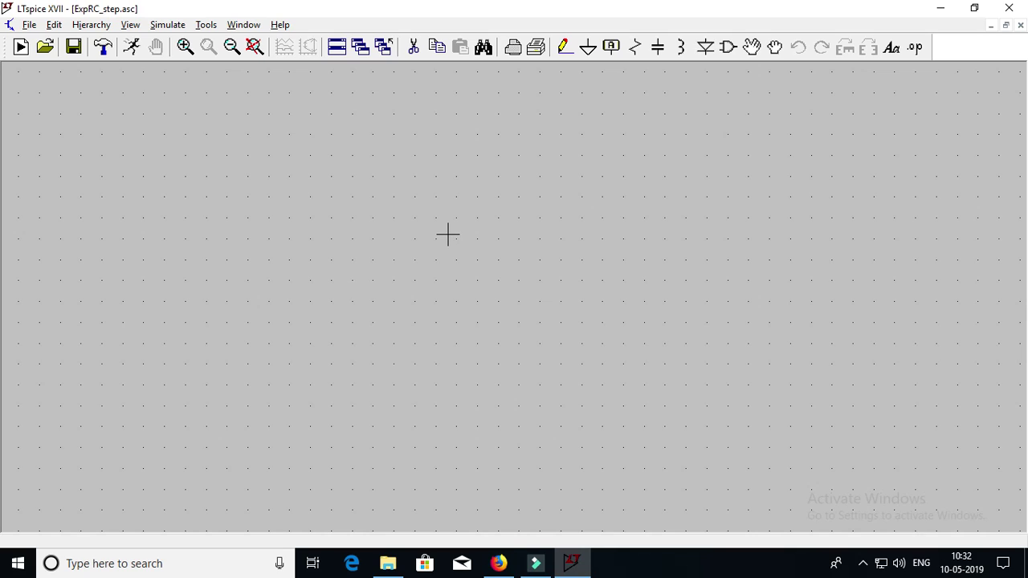
Place a voltage source V1 on the left of the sheet
{"action": "left_click", "coordinate": [728, 48]}
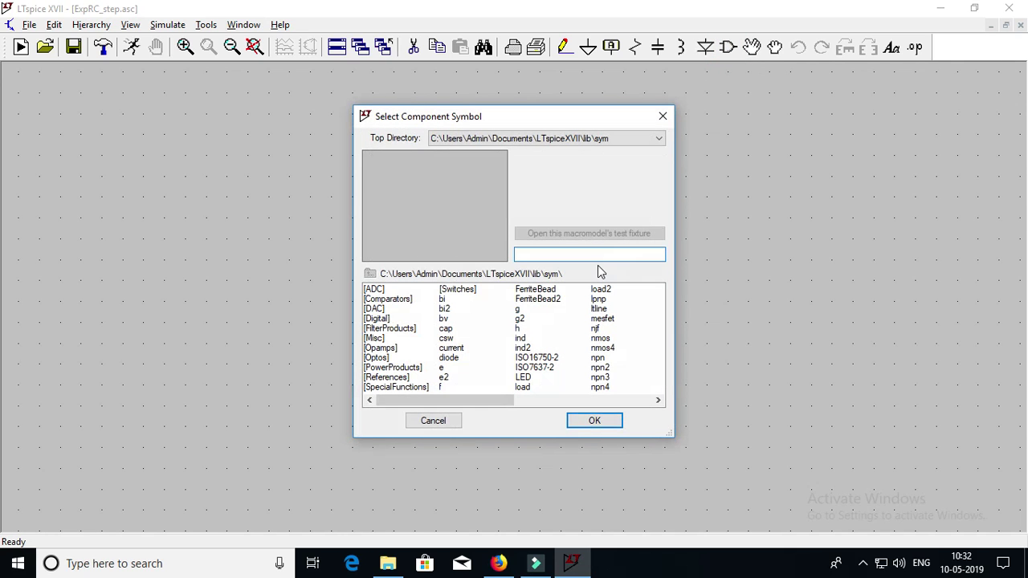
{"action": "type", "text": "vol"}
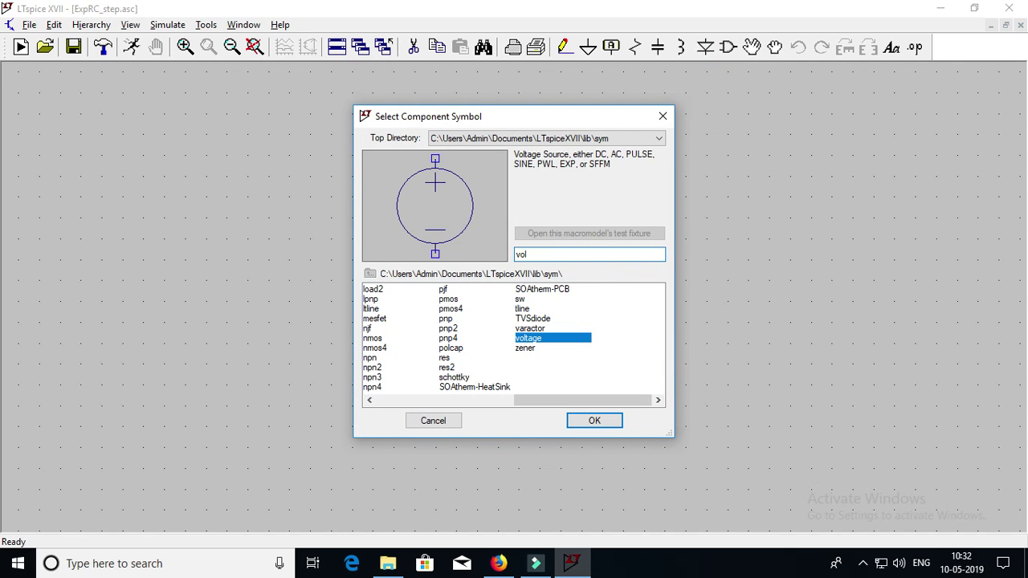
{"action": "left_click", "coordinate": [596, 422]}
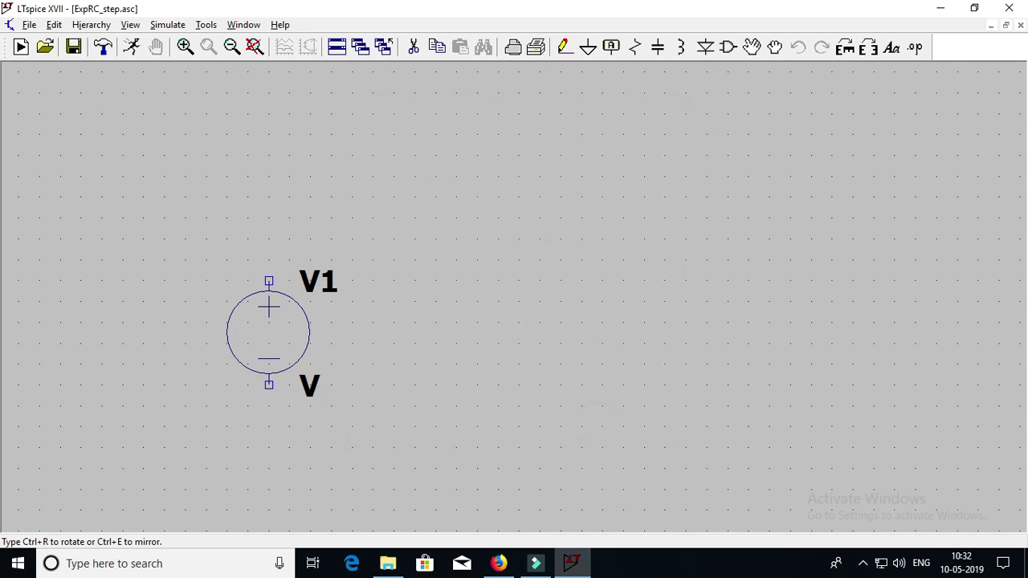
{"action": "left_click", "coordinate": [269, 291]}
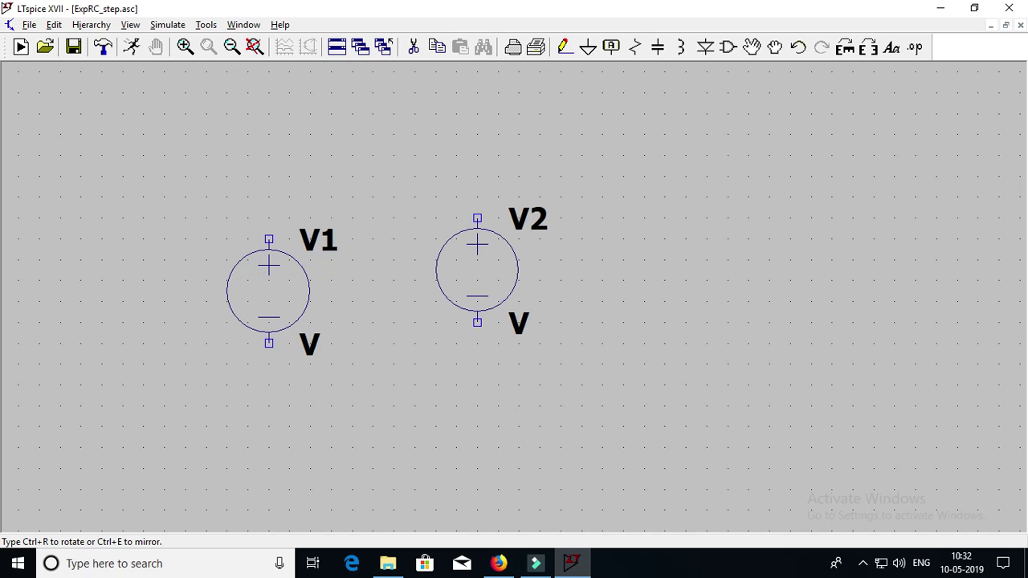
{"action": "key", "text": "Escape"}
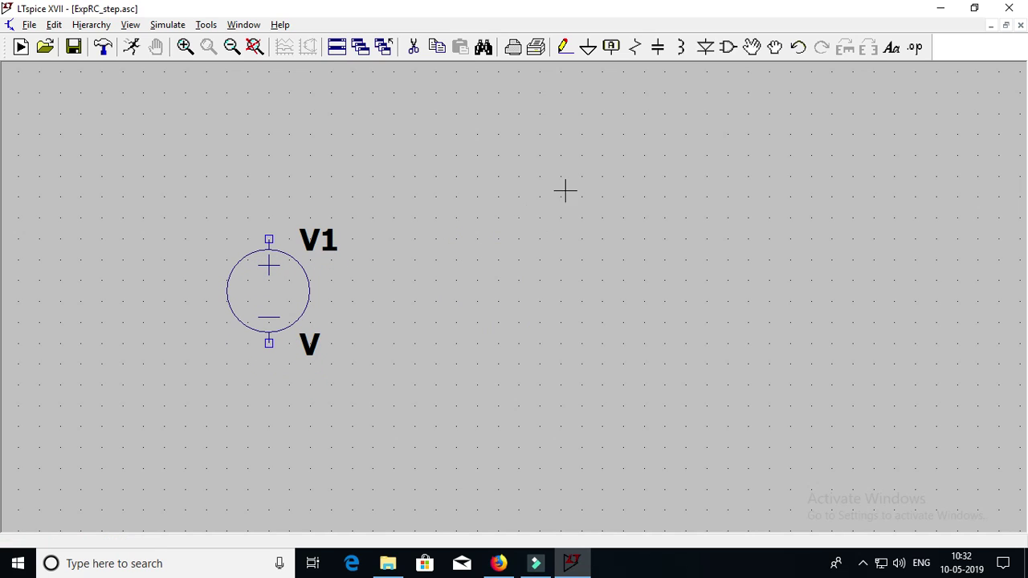
Place a horizontal resistor R1 above-right of V1 and capacitor C1 on the right
{"action": "left_click", "coordinate": [634, 47]}
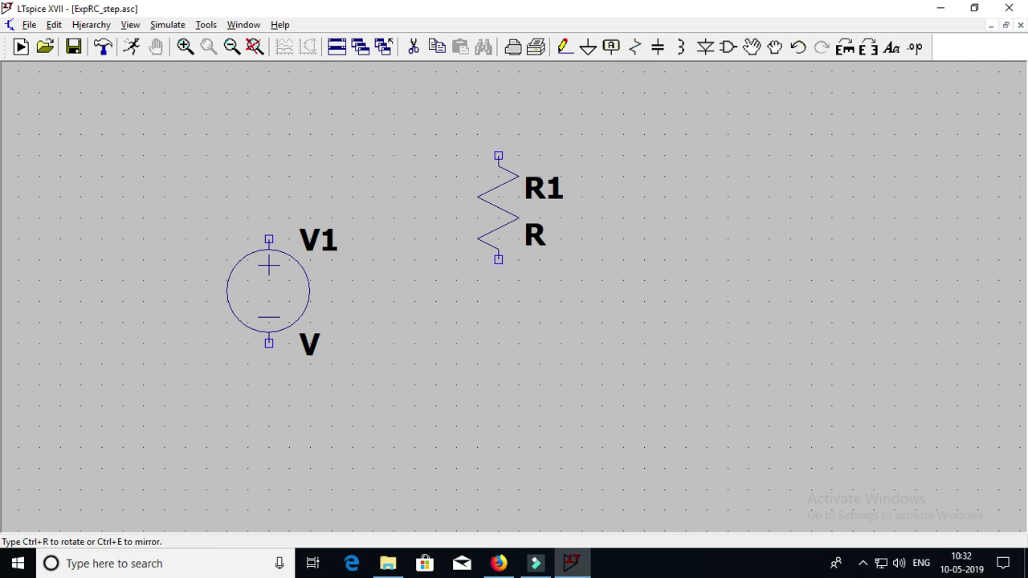
{"action": "key", "text": "ctrl+r"}
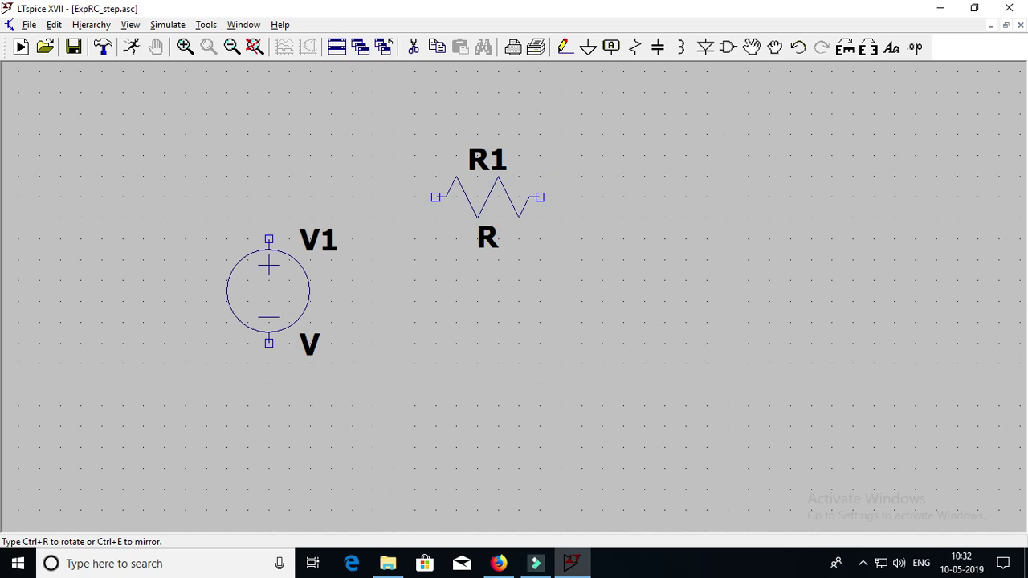
{"action": "left_click", "coordinate": [487, 155]}
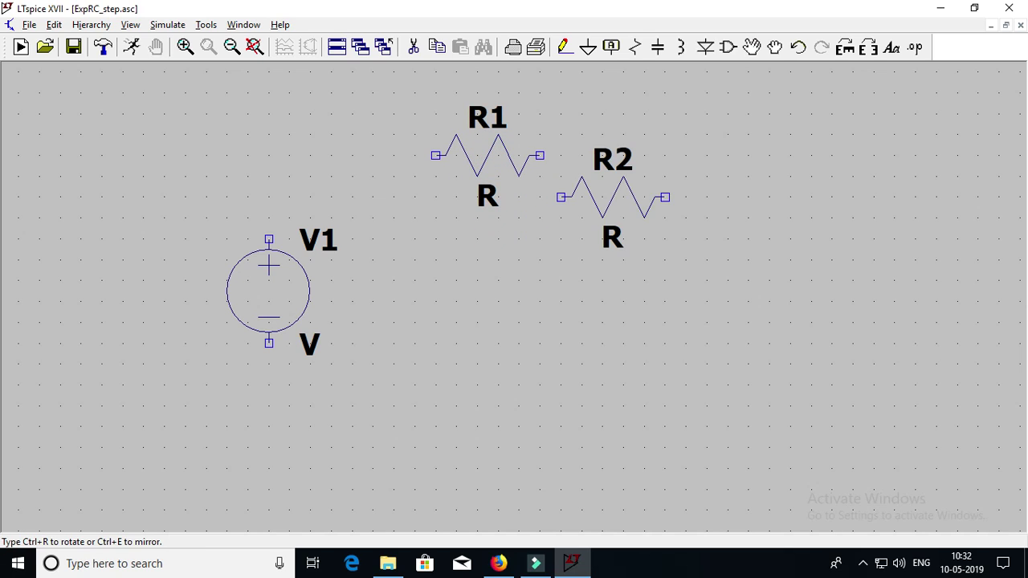
{"action": "key", "text": "Escape"}
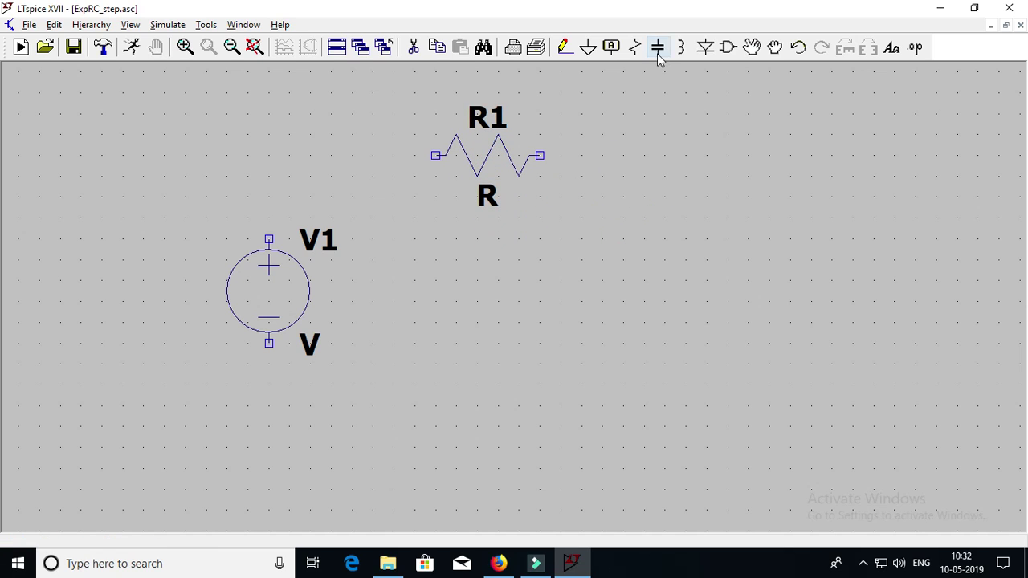
{"action": "left_click", "coordinate": [659, 48]}
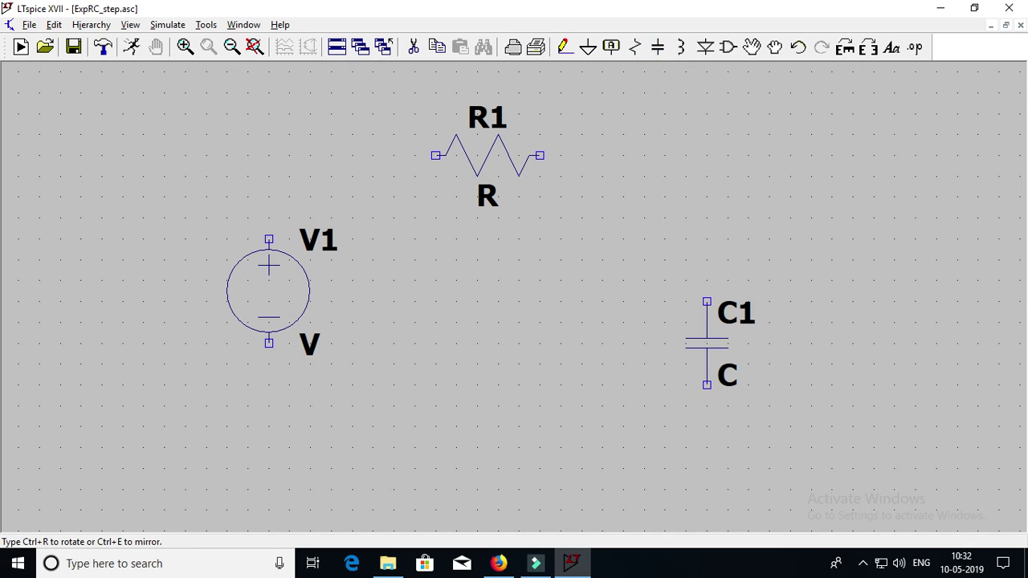
{"action": "left_click", "coordinate": [706, 283]}
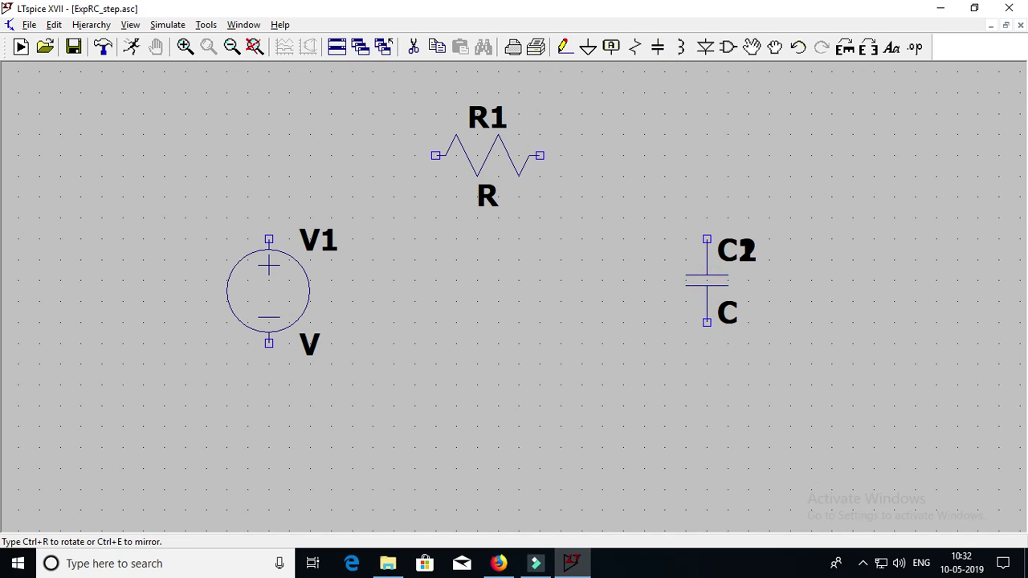
{"action": "right_click", "coordinate": [707, 283]}
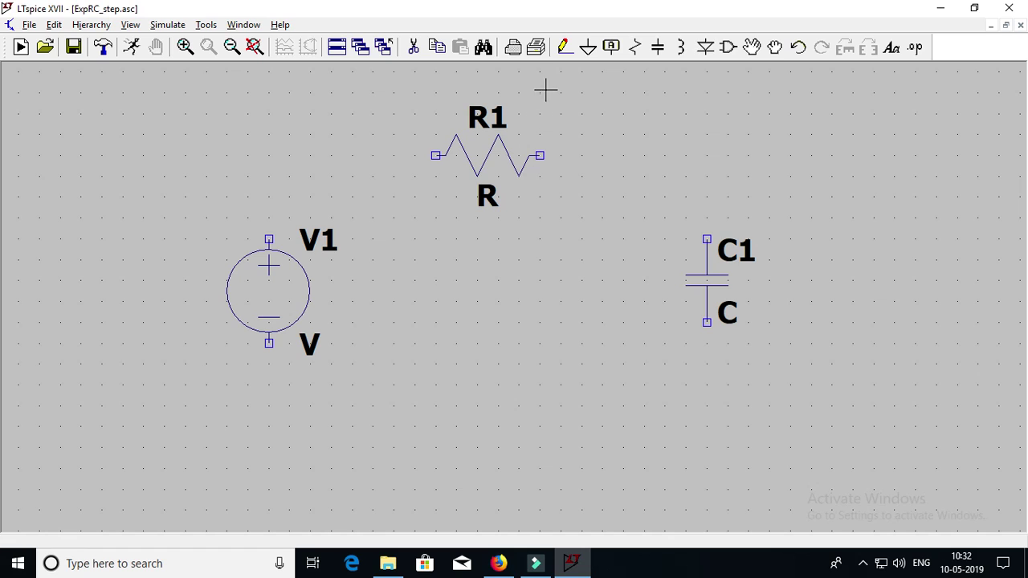
Wire V1 to R1, R1 down to C1, and C1 back to V1's bottom terminal in a rectangular loop
{"action": "left_click", "coordinate": [564, 47]}
{"action": "left_click", "coordinate": [270, 239]}
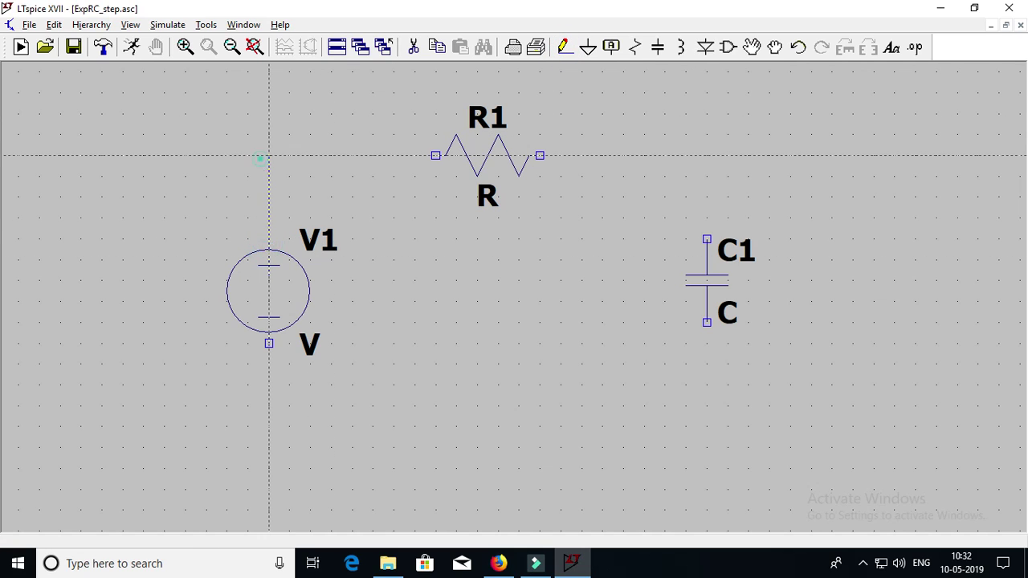
{"action": "left_click", "coordinate": [436, 155]}
{"action": "left_click", "coordinate": [540, 155]}
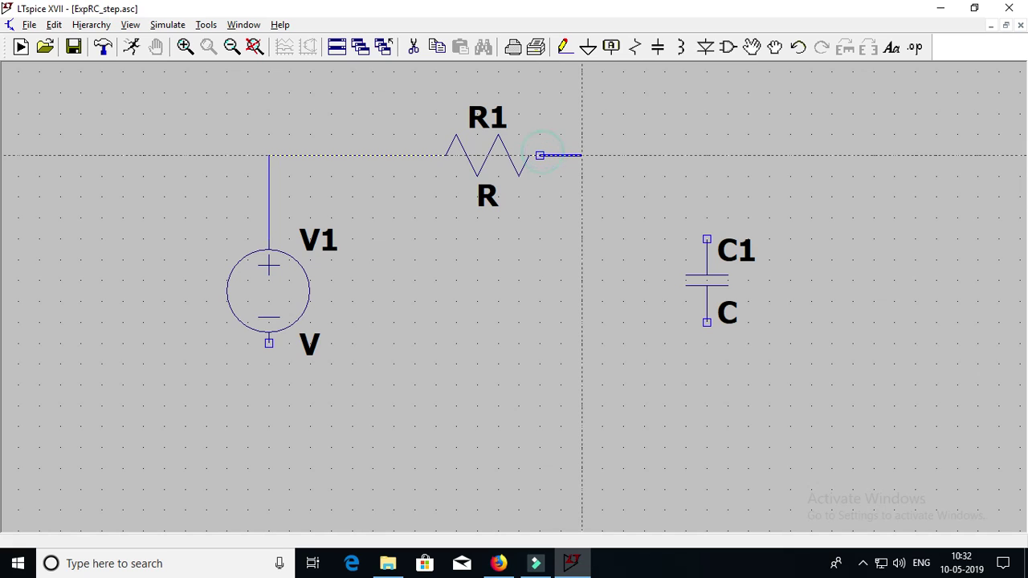
{"action": "left_click", "coordinate": [707, 155]}
{"action": "left_click", "coordinate": [705, 240]}
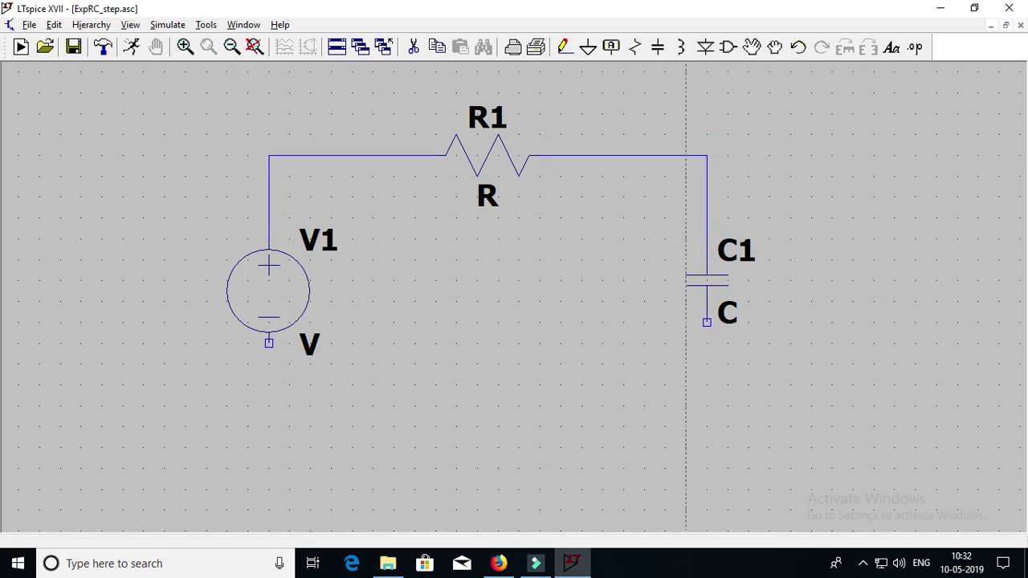
{"action": "left_click", "coordinate": [707, 323]}
{"action": "left_click", "coordinate": [707, 426]}
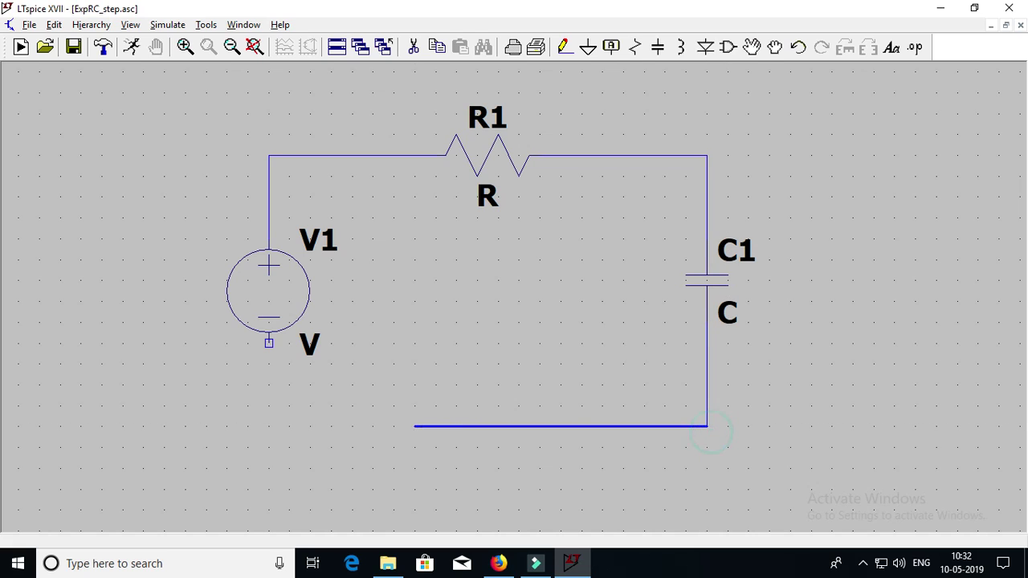
{"action": "left_click", "coordinate": [268, 434]}
{"action": "left_click", "coordinate": [269, 343]}
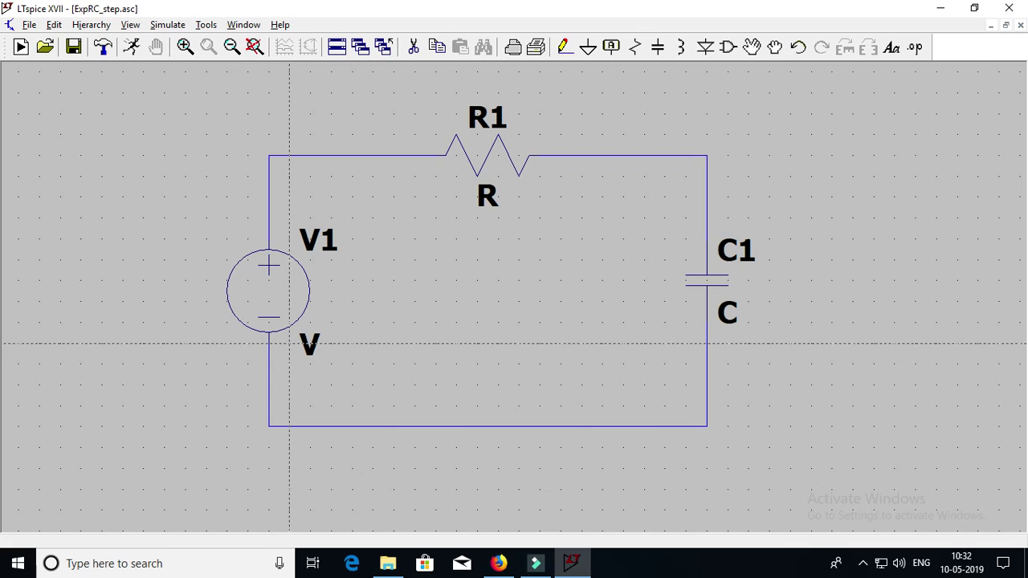
{"action": "key", "text": "Escape"}
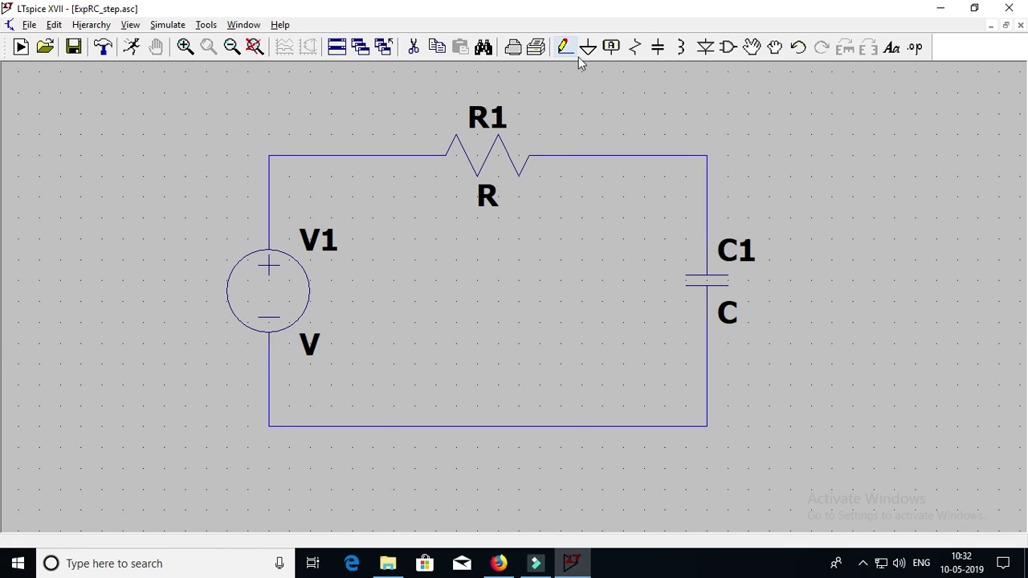
Place a ground symbol on the bottom wire of the loop
{"action": "left_click", "coordinate": [588, 46]}
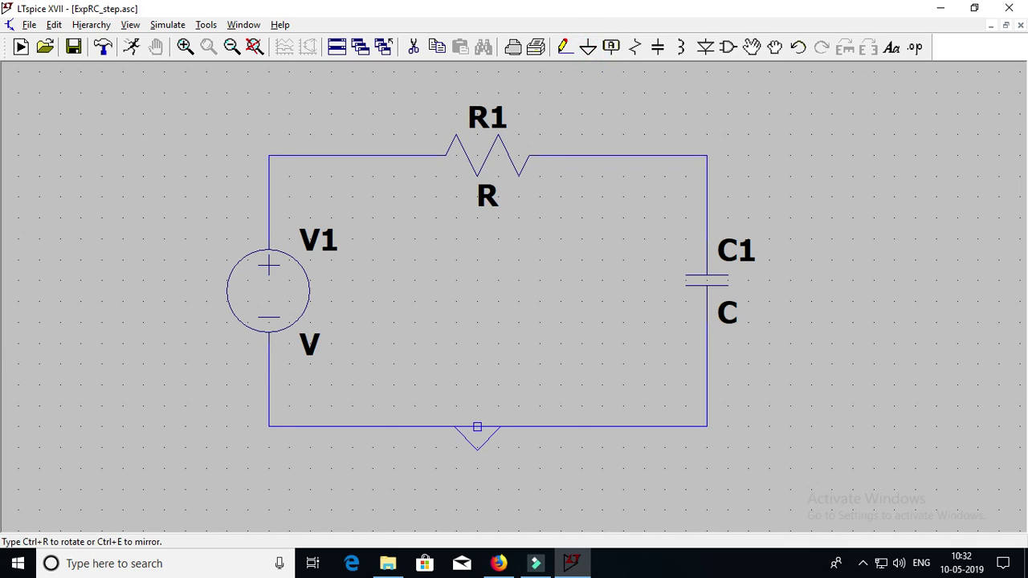
{"action": "left_click", "coordinate": [477, 426]}
{"action": "key", "text": "Escape"}
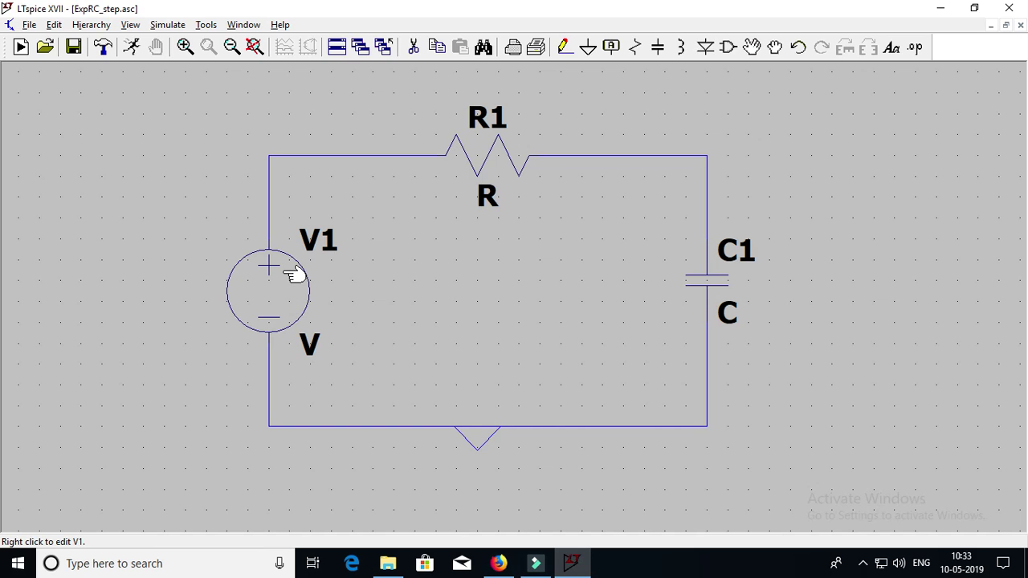
{"action": "right_click", "coordinate": [293, 273]}
Make V1 a PULSE source with 0 V initial level, 10 V on-level and 0 delay
{"action": "left_click", "coordinate": [597, 309]}
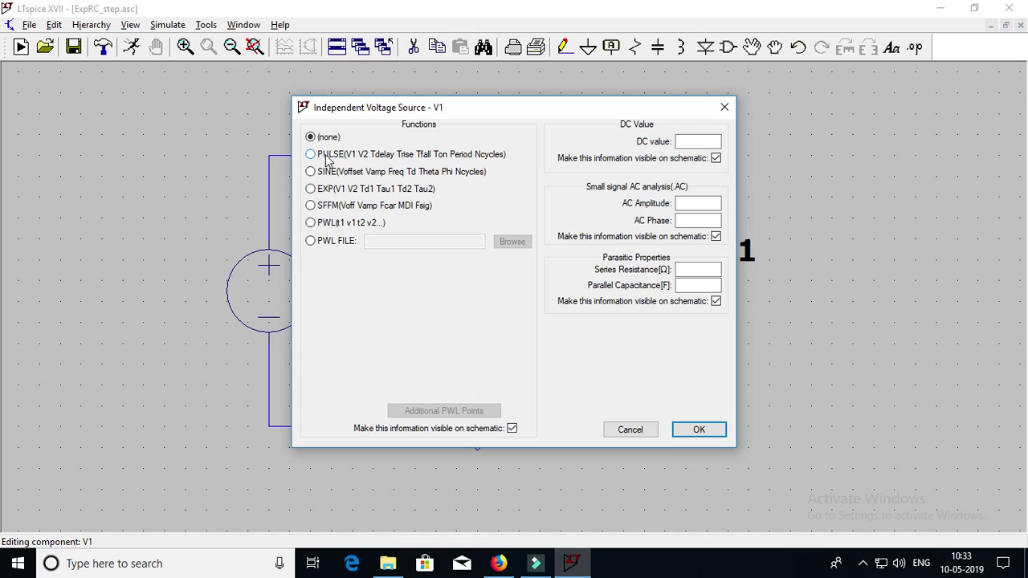
{"action": "left_click", "coordinate": [328, 158]}
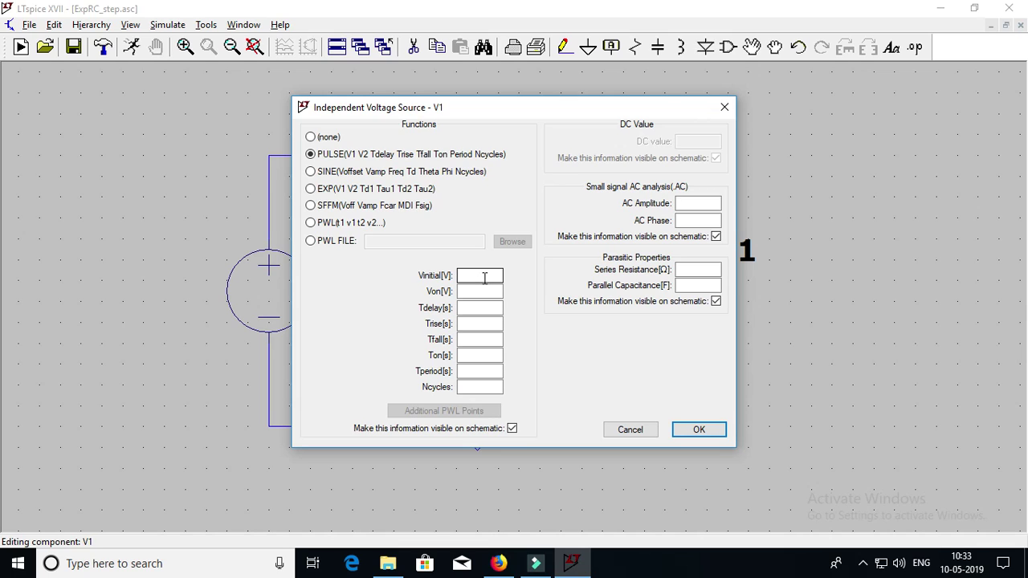
{"action": "left_click", "coordinate": [485, 277]}
{"action": "type", "text": "0"}
{"action": "key", "text": "Tab"}
{"action": "type", "text": "10"}
{"action": "key", "text": "Tab"}
{"action": "type", "text": "0"}
{"action": "key", "text": "Tab"}
Set the pulse to 1n rise and fall, 10m on-time, 20m period and 2 cycles
{"action": "type", "text": "1n"}
{"action": "key", "text": "Tab"}
{"action": "type", "text": "1"}
{"action": "type", "text": "n"}
{"action": "key", "text": "Tab"}
{"action": "type", "text": "0"}
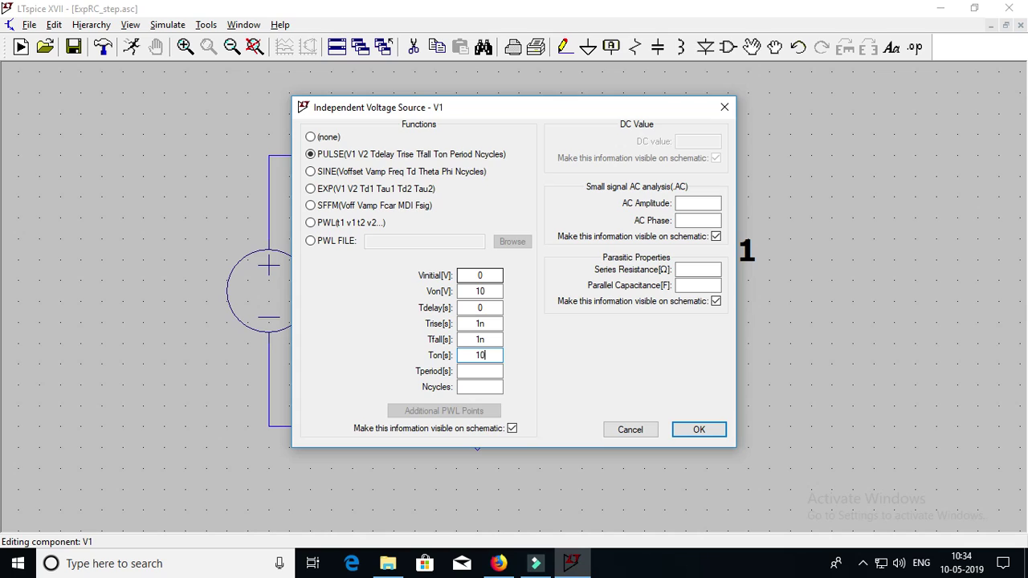
{"action": "type", "text": "m"}
{"action": "key", "text": "Tab"}
{"action": "type", "text": "20"}
{"action": "type", "text": "m"}
{"action": "key", "text": "Tab"}
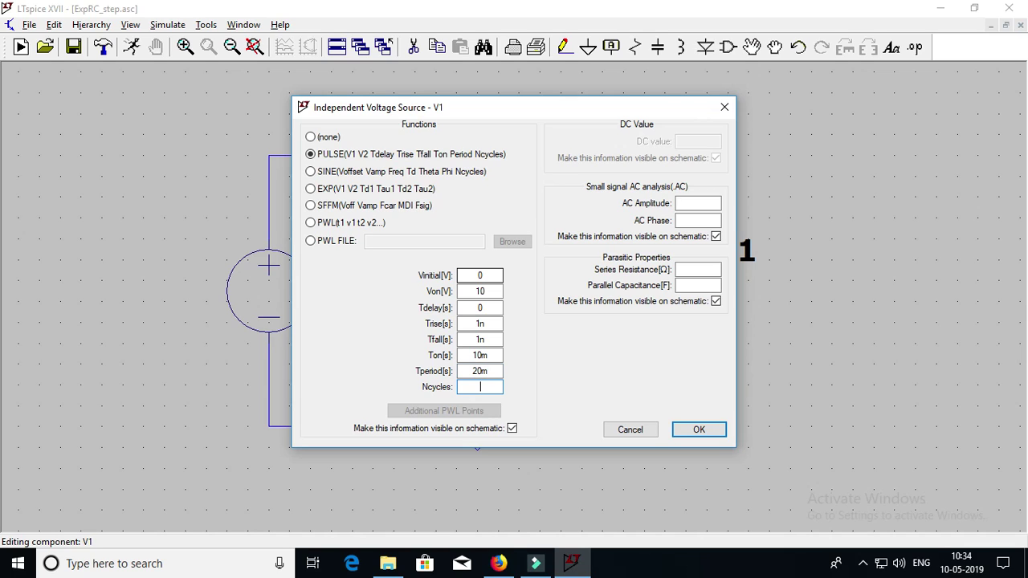
{"action": "type", "text": "2"}
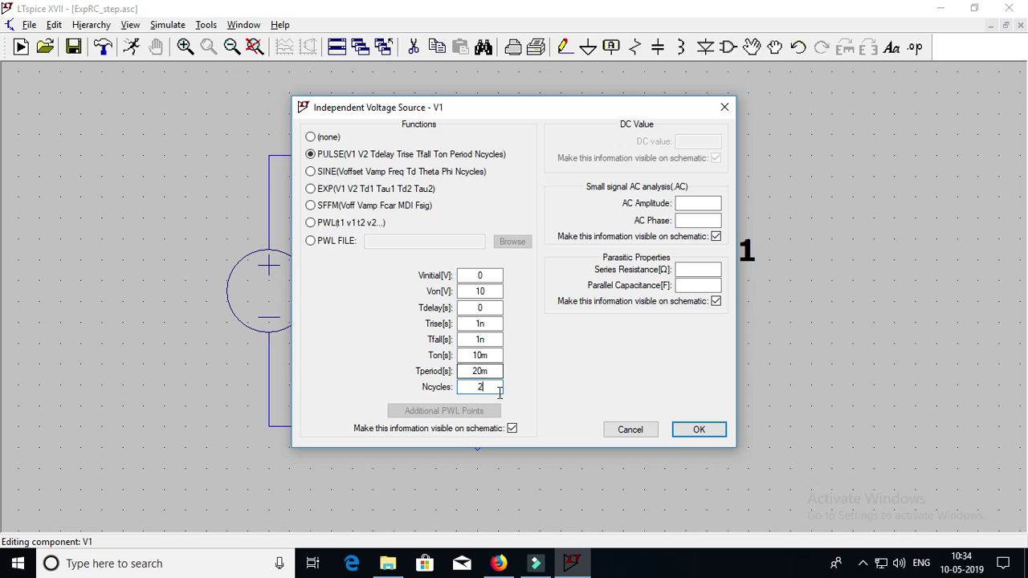
{"action": "left_click", "coordinate": [696, 432]}
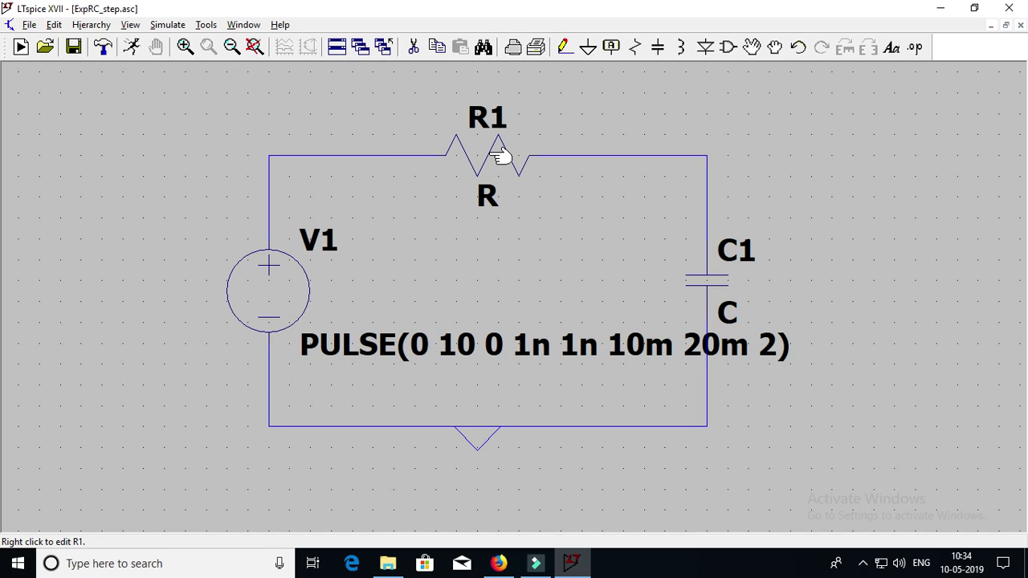
Enter a resistance of 1 for R1 and a capacitance of 1u for C1
{"action": "right_click", "coordinate": [499, 157]}
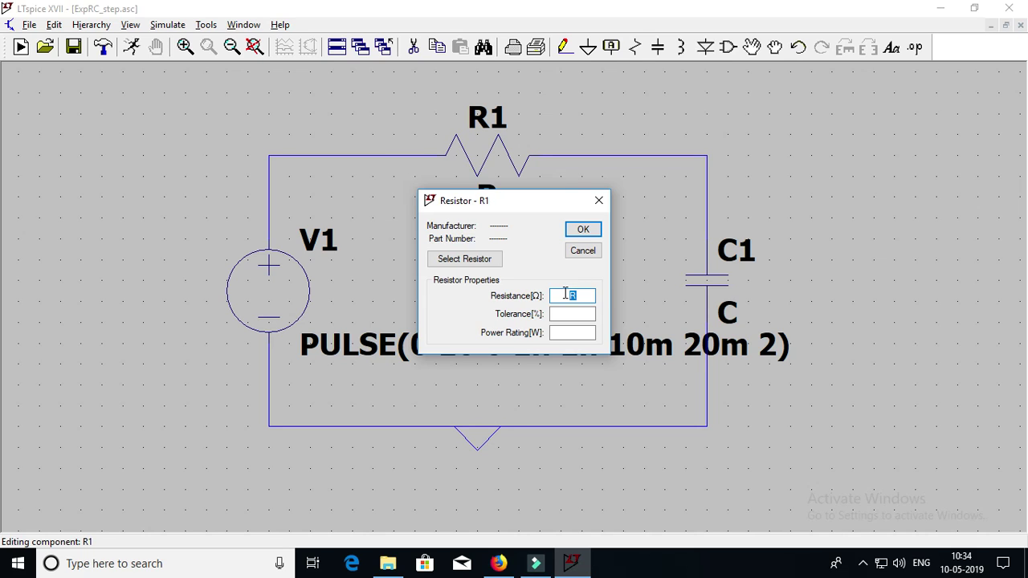
{"action": "type", "text": "1"}
{"action": "left_click", "coordinate": [595, 234]}
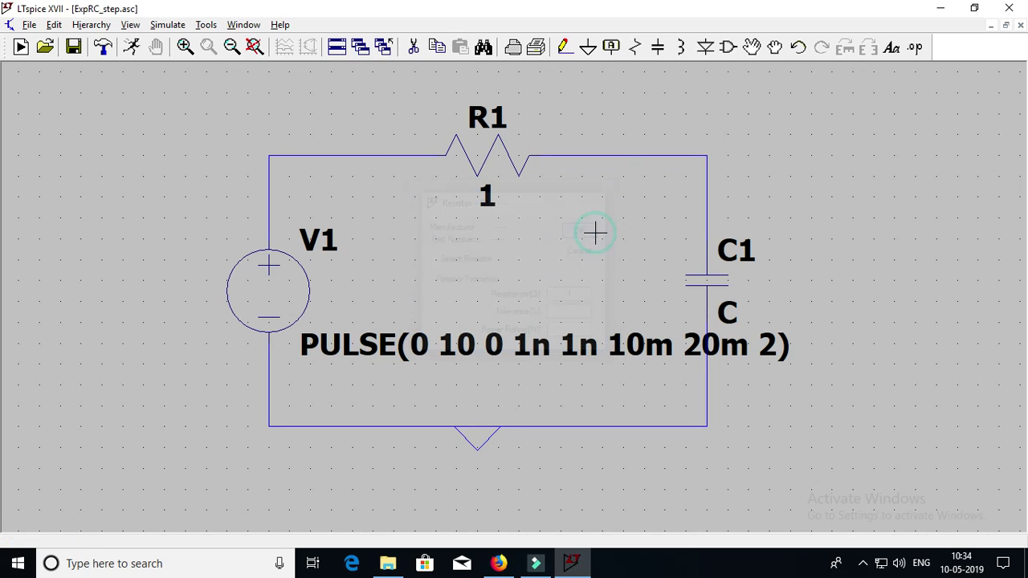
{"action": "right_click", "coordinate": [701, 282]}
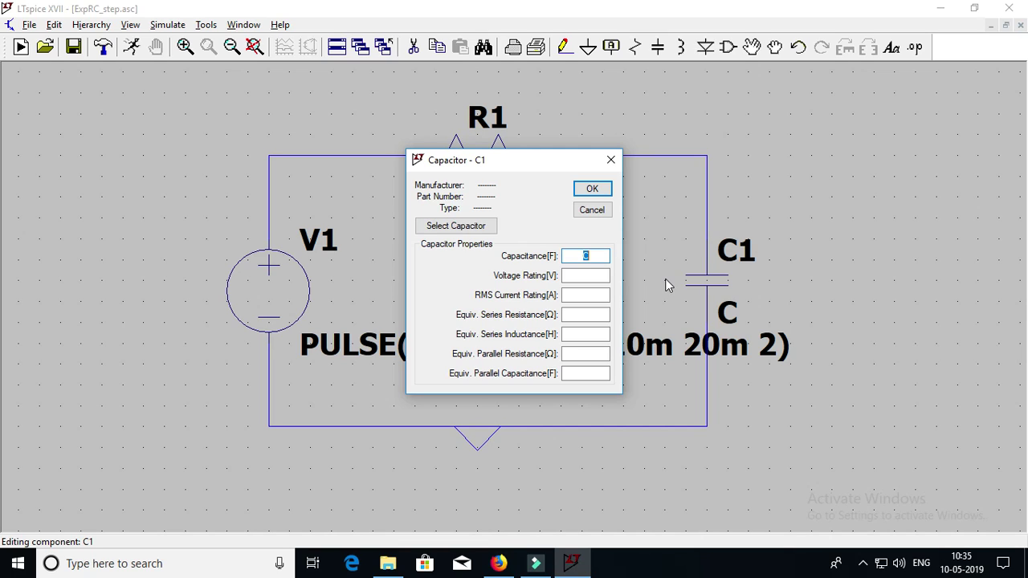
{"action": "type", "text": "1"}
{"action": "type", "text": "u"}
{"action": "left_click", "coordinate": [592, 191]}
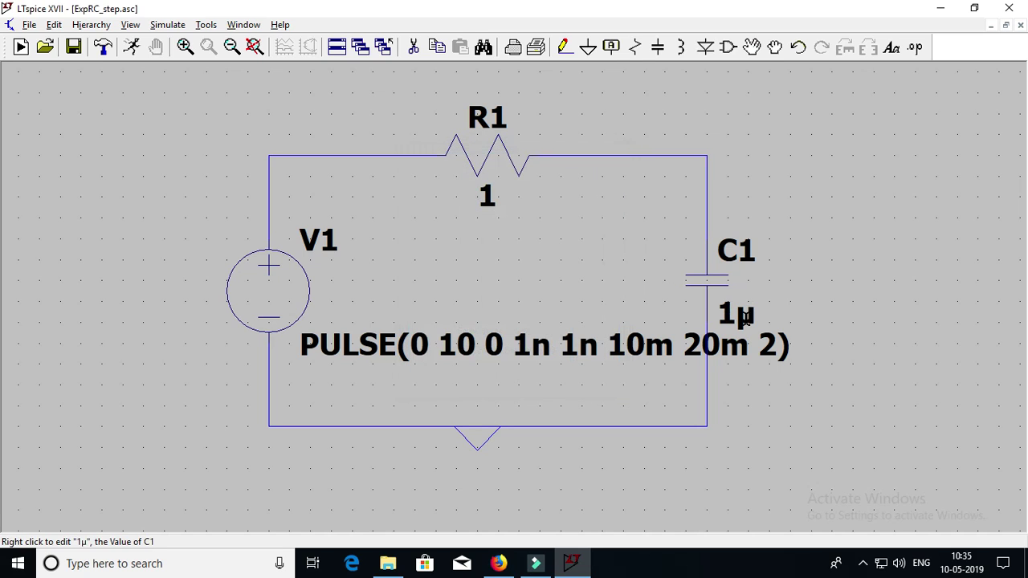
Correct R1's resistance to 1k
{"action": "right_click", "coordinate": [509, 160]}
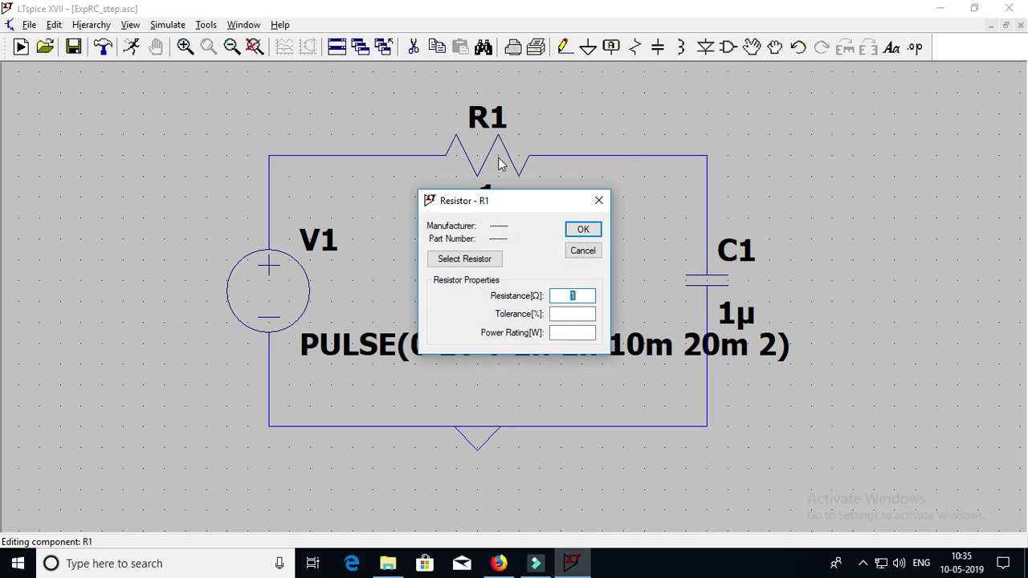
{"action": "left_click", "coordinate": [585, 296]}
{"action": "type", "text": "k"}
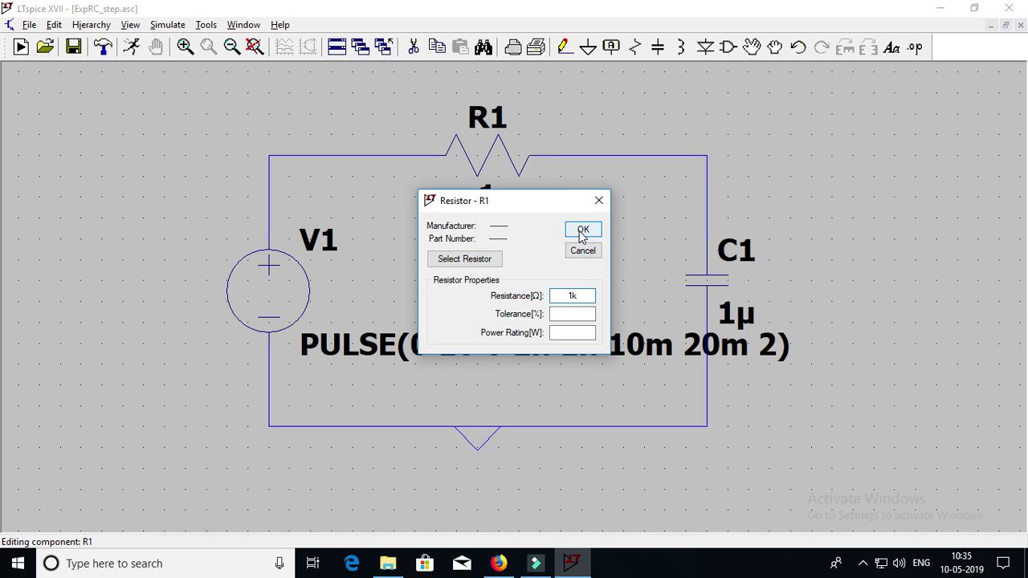
{"action": "left_click", "coordinate": [583, 231]}
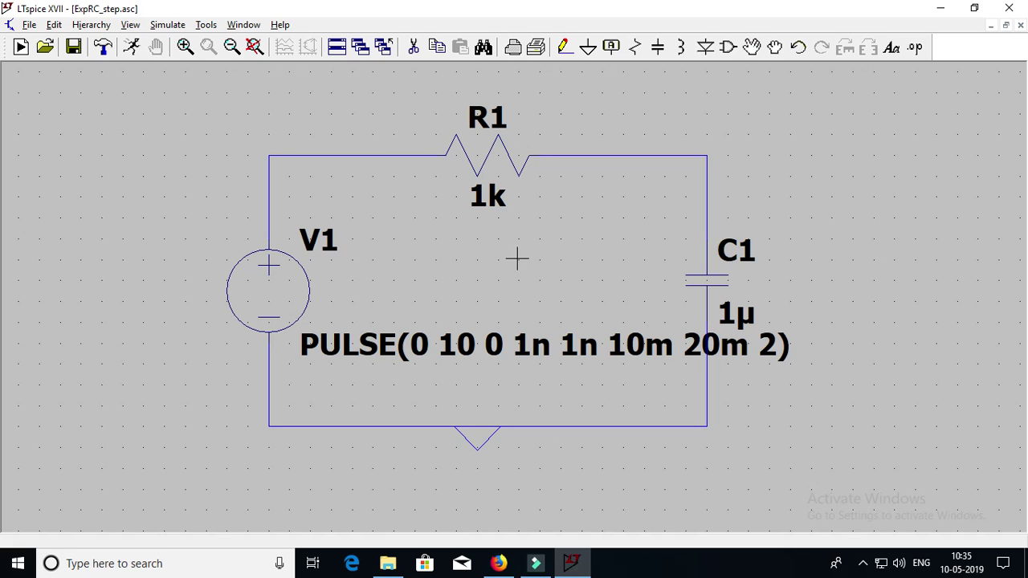
Place a .tran 0 40m 0 0.01 directive below the circuit and run the simulation
{"action": "left_click", "coordinate": [167, 24]}
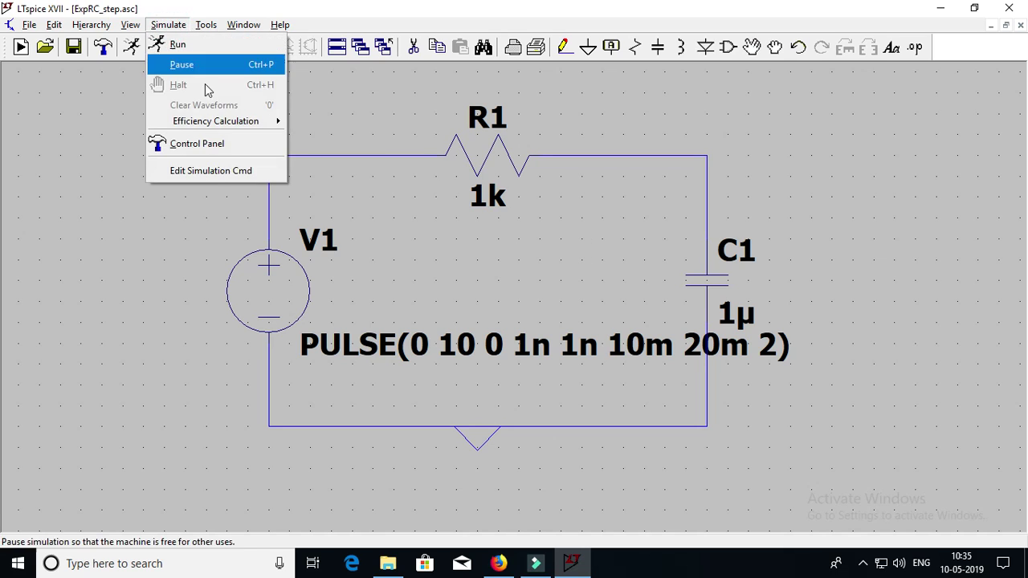
{"action": "left_click", "coordinate": [211, 172]}
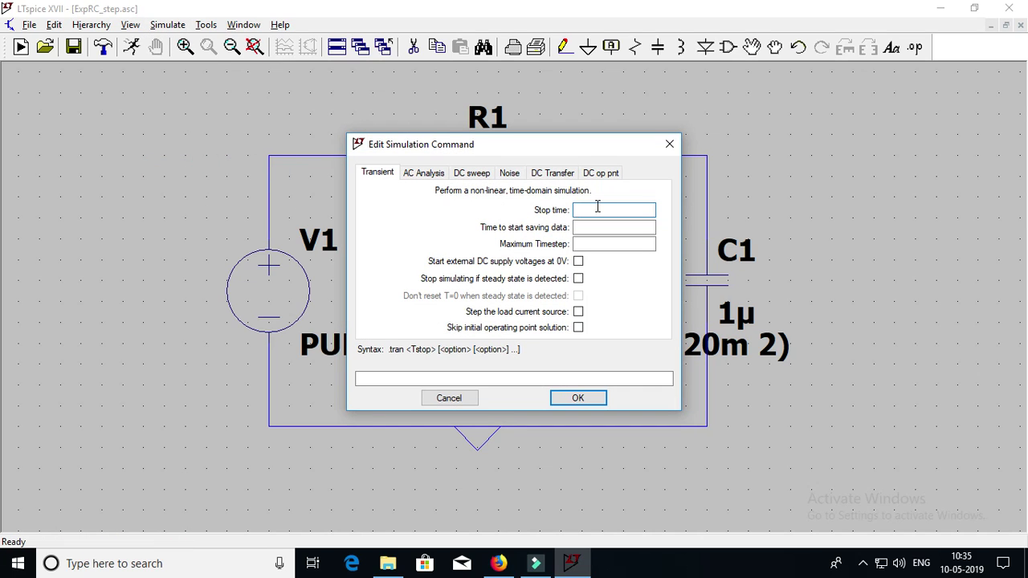
{"action": "type", "text": "4"}
{"action": "type", "text": "0m"}
{"action": "left_click", "coordinate": [594, 218]}
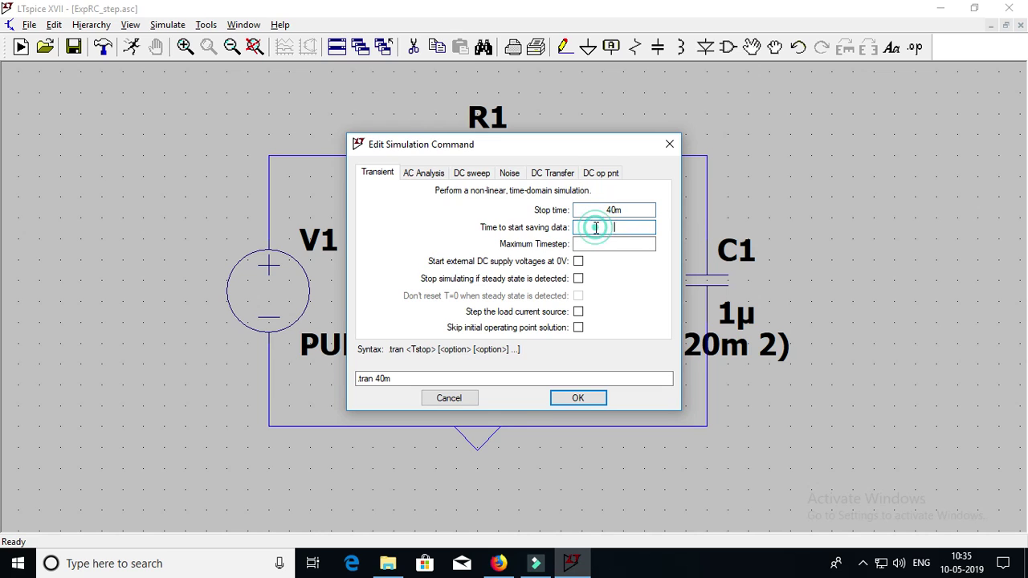
{"action": "type", "text": "0"}
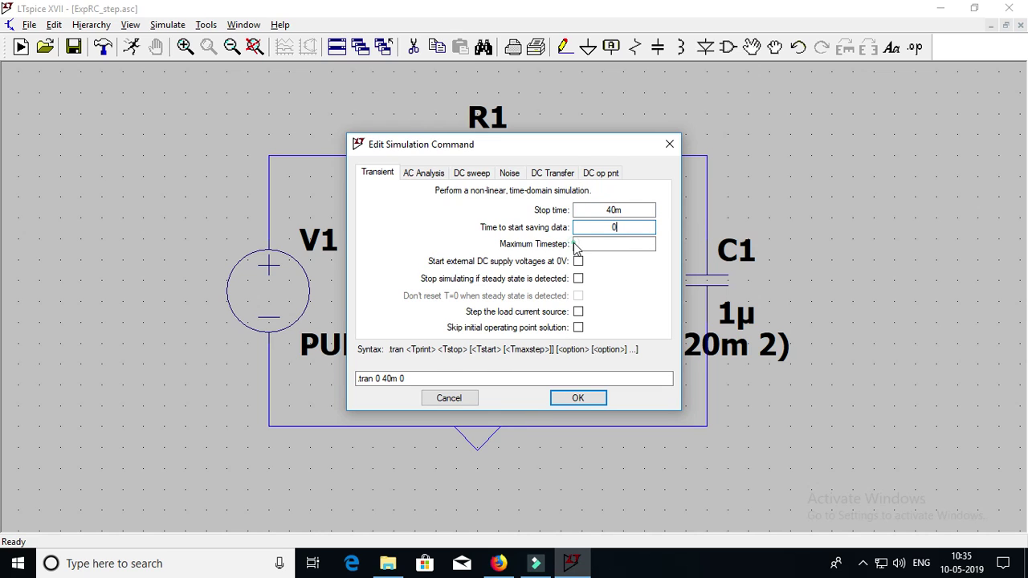
{"action": "left_click", "coordinate": [575, 244]}
{"action": "type", "text": "0.0"}
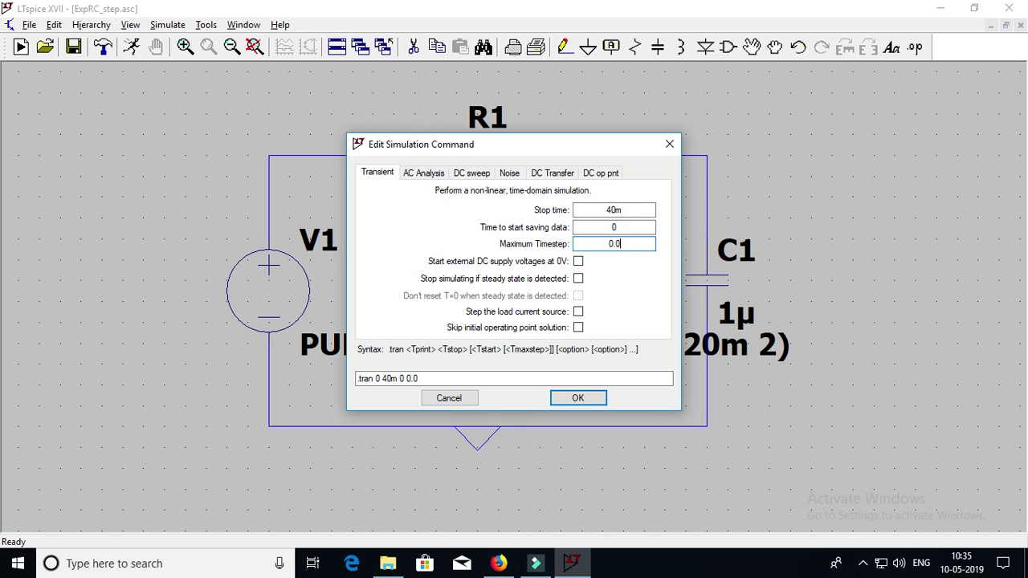
{"action": "type", "text": "1"}
{"action": "left_click", "coordinate": [579, 399]}
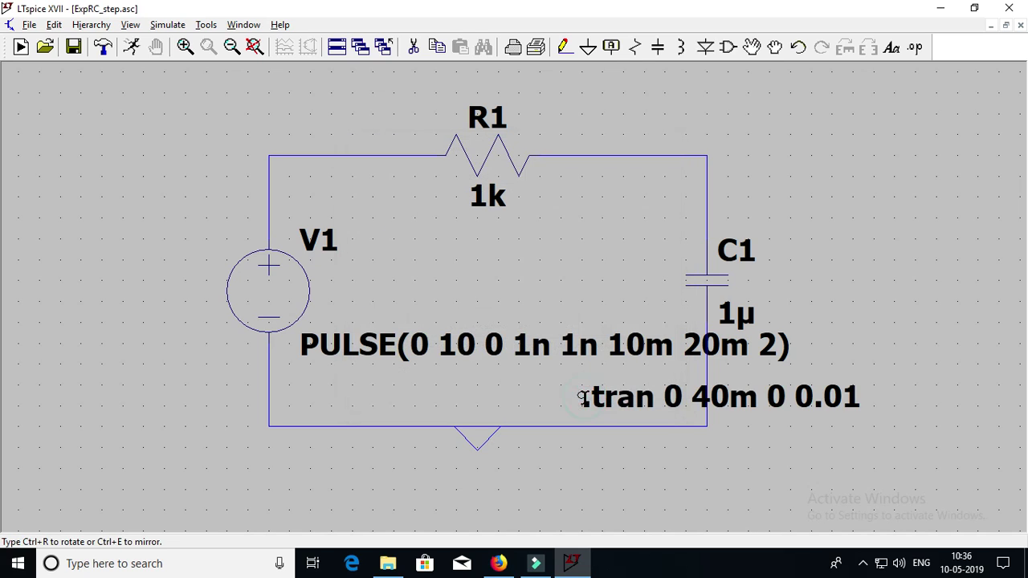
{"action": "left_click", "coordinate": [551, 477]}
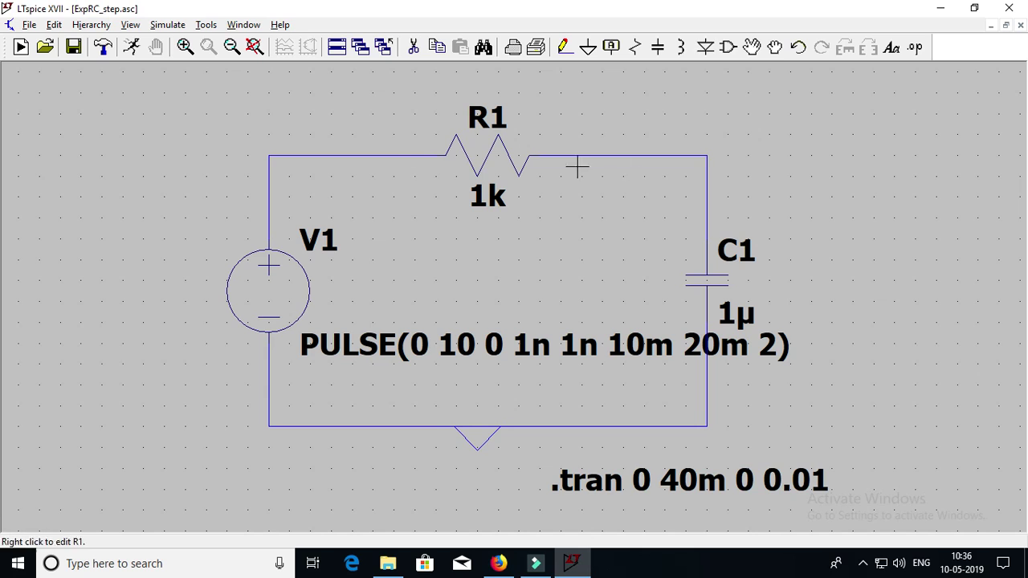
{"action": "left_click", "coordinate": [131, 47]}
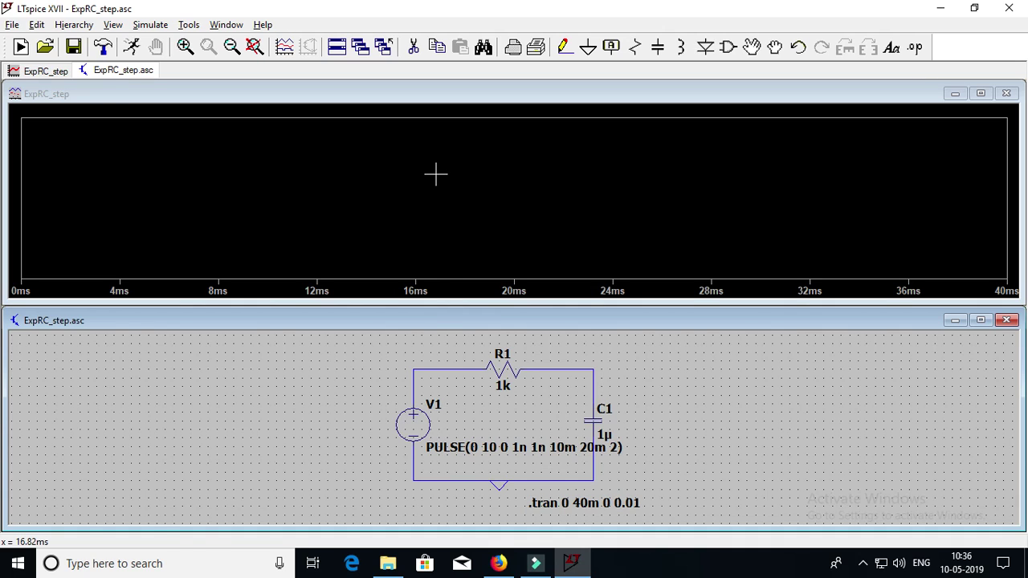
Probe V(n001) at the source node and V(n002) at the capacitor node
{"action": "left_click", "coordinate": [417, 368]}
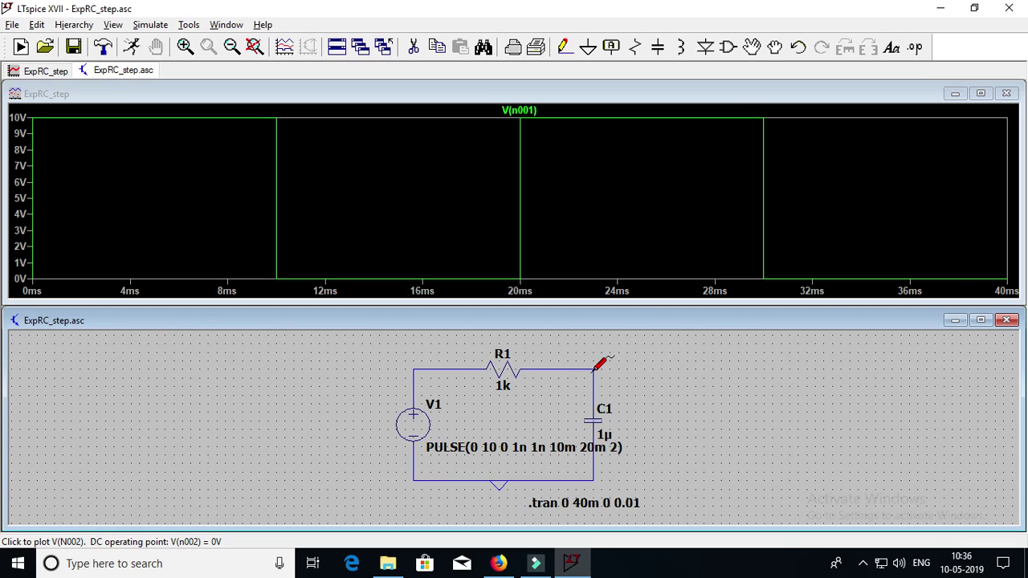
{"action": "left_click", "coordinate": [594, 370]}
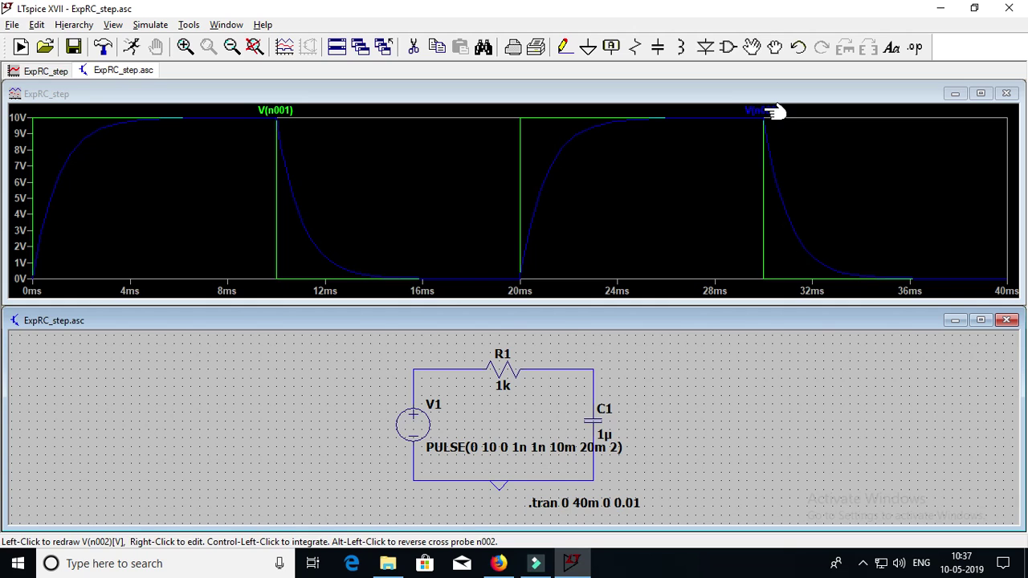
Color the V(n002) trace red and maximize the waveform window
{"action": "right_click", "coordinate": [771, 112]}
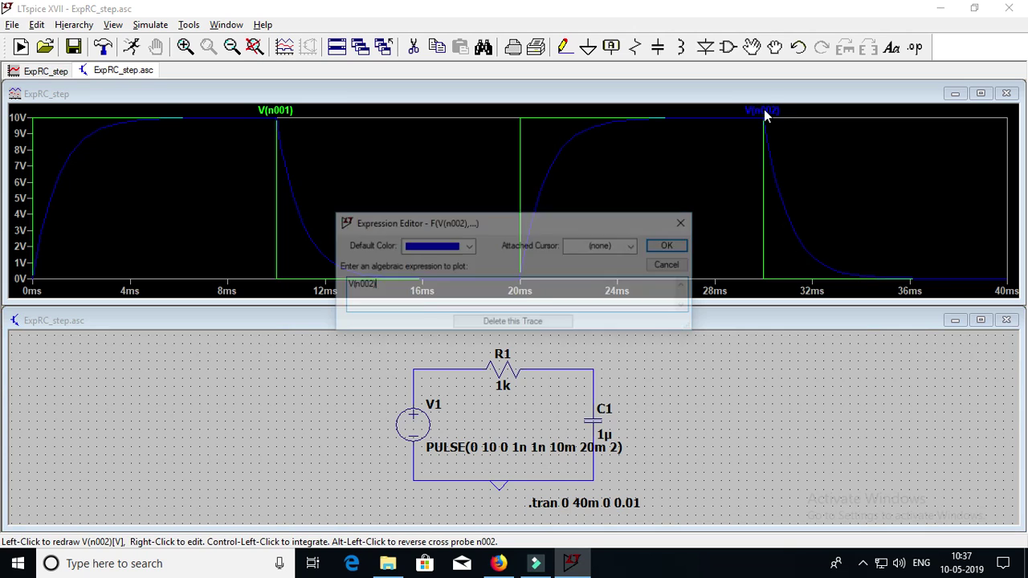
{"action": "left_click", "coordinate": [470, 245]}
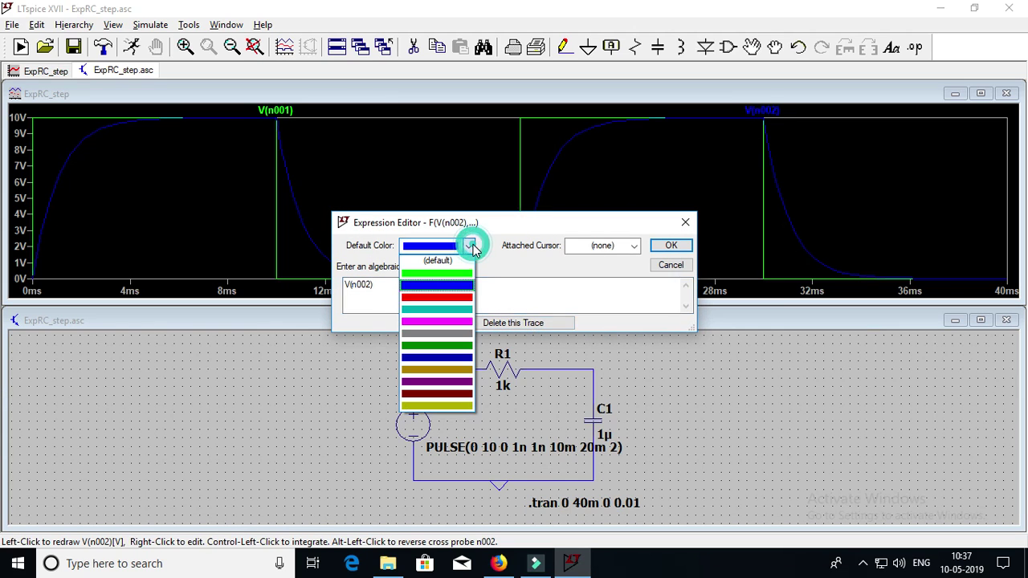
{"action": "left_click", "coordinate": [448, 297]}
{"action": "left_click", "coordinate": [671, 246]}
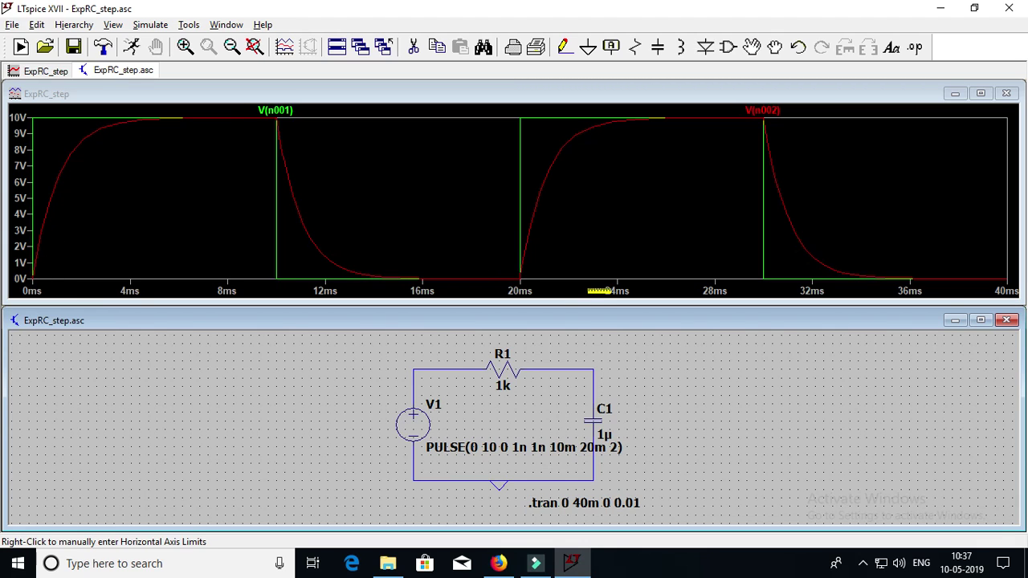
{"action": "left_click", "coordinate": [981, 94]}
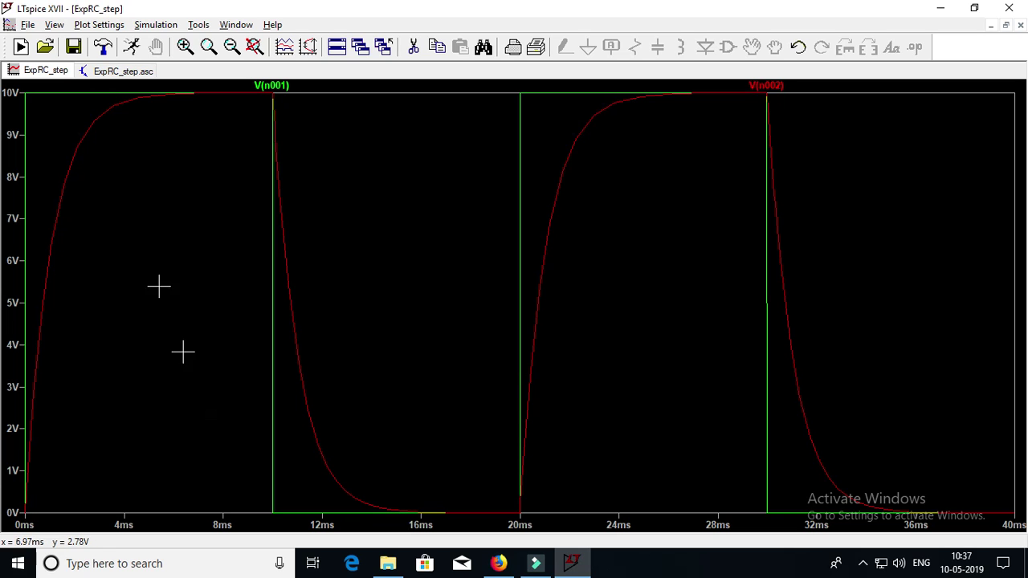
Tile the windows, change the transient stop time from 40m to 10m, and rerun the simulation
{"action": "left_click", "coordinate": [124, 72]}
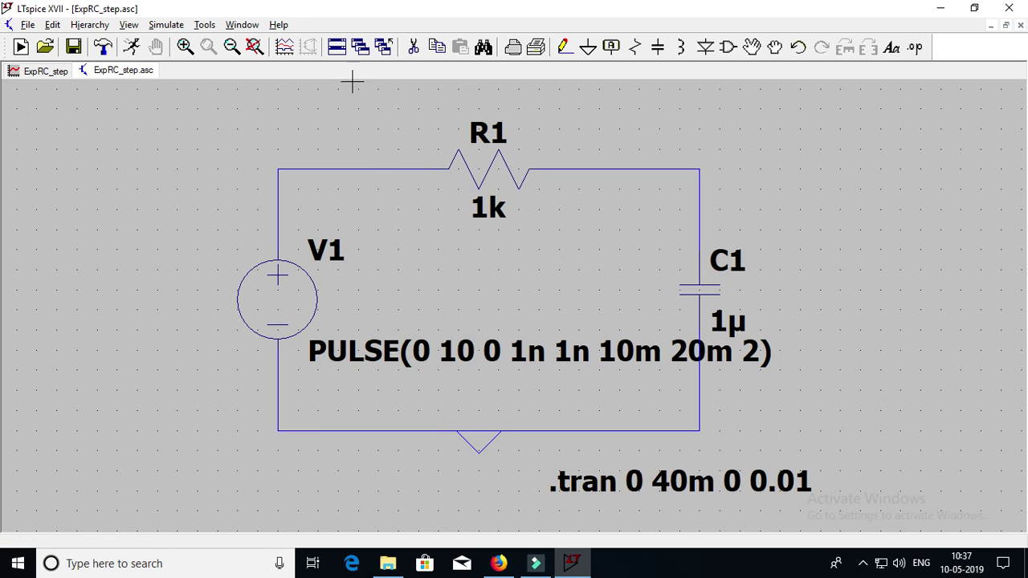
{"action": "left_click", "coordinate": [337, 47]}
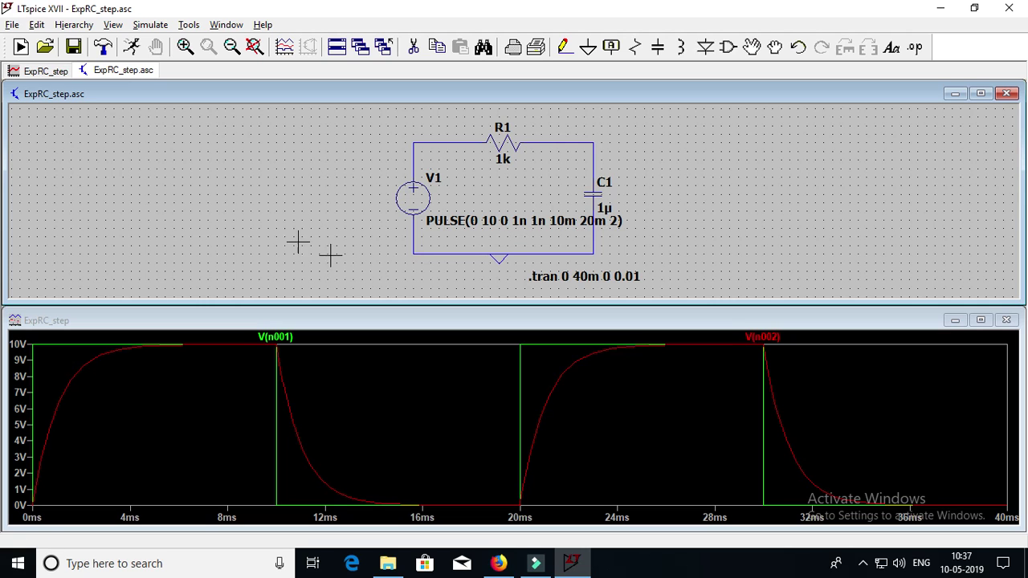
{"action": "left_click", "coordinate": [149, 24]}
{"action": "left_click", "coordinate": [194, 171]}
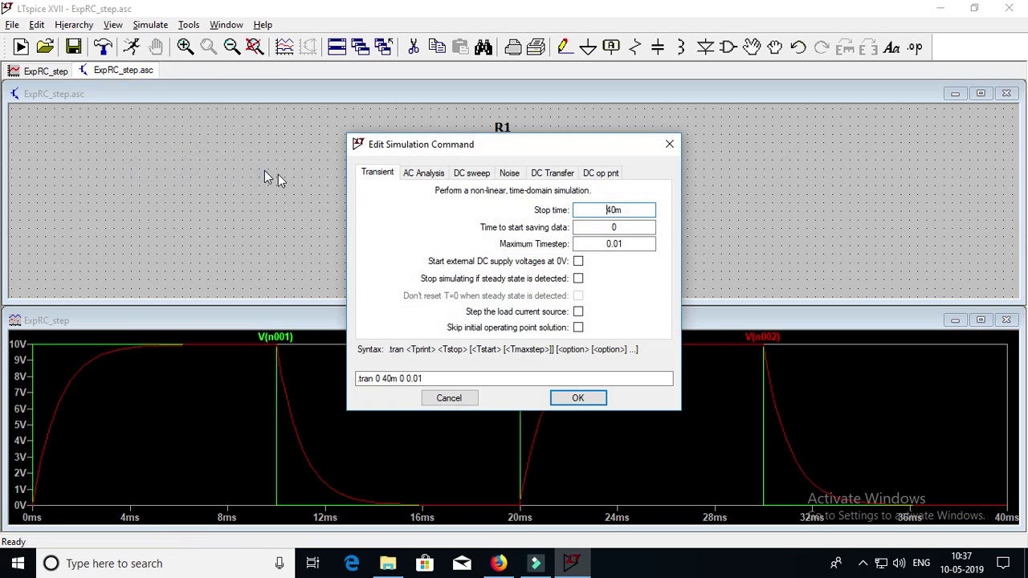
{"action": "left_click", "coordinate": [613, 211]}
{"action": "key", "text": "BackSpace"}
{"action": "type", "text": "1"}
{"action": "left_click", "coordinate": [595, 399]}
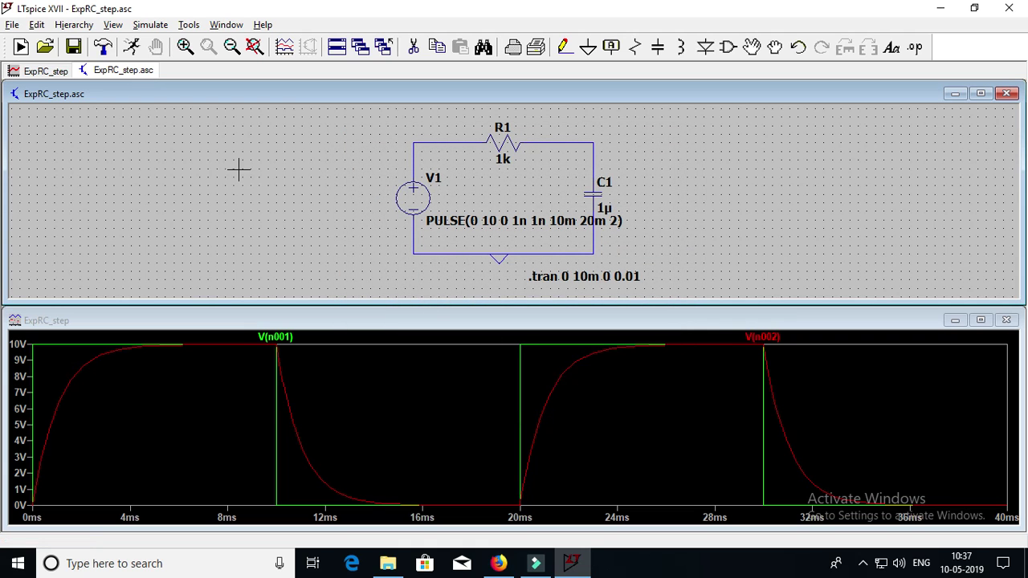
{"action": "left_click", "coordinate": [131, 47]}
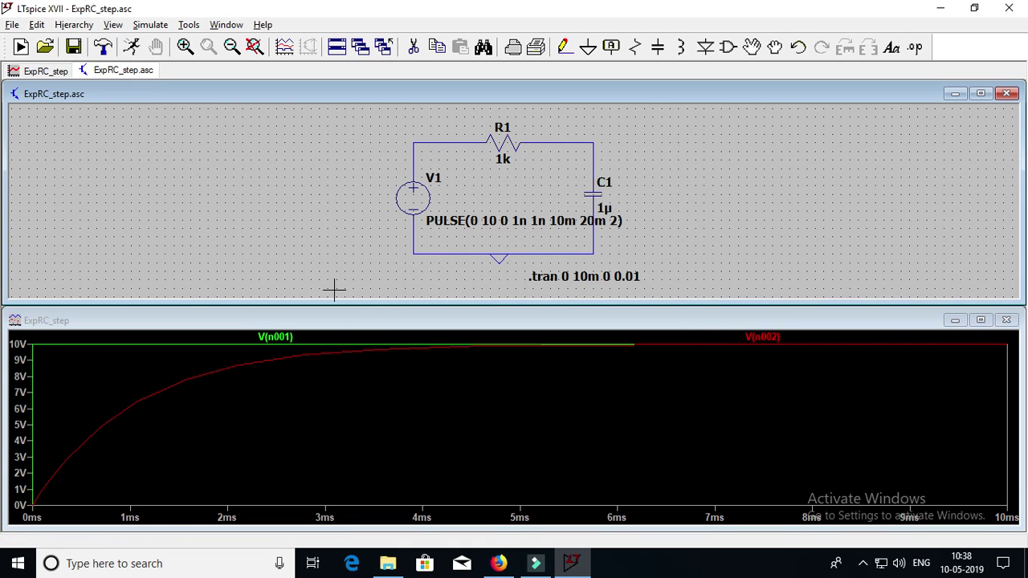
{"action": "left_click", "coordinate": [980, 321]}
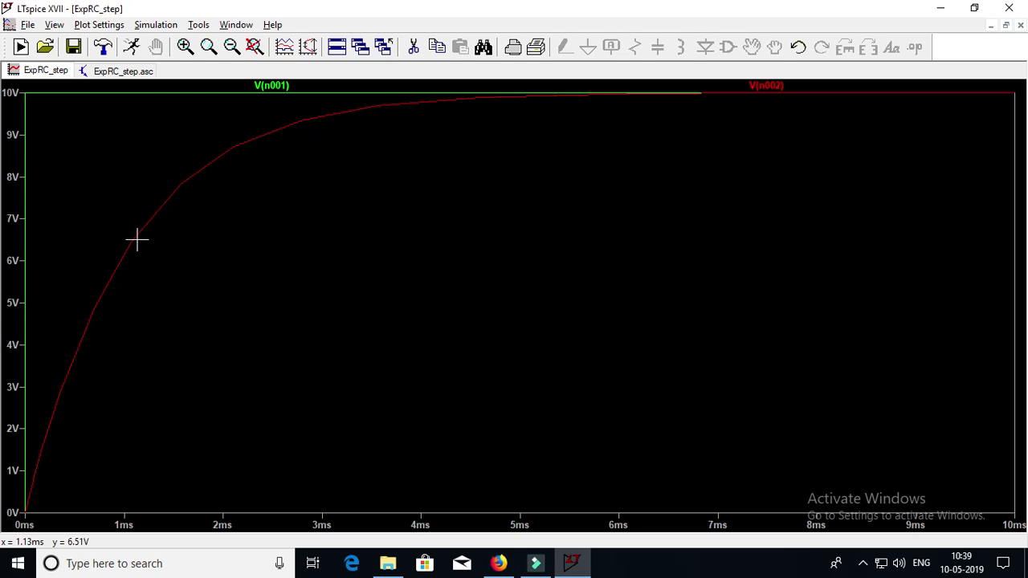
{"action": "left_click", "coordinate": [123, 73]}
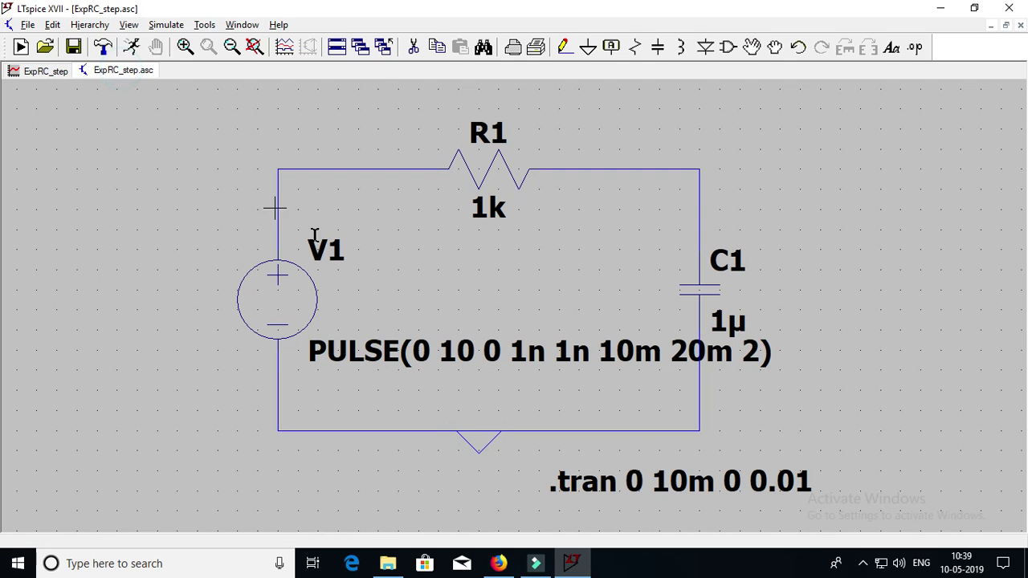